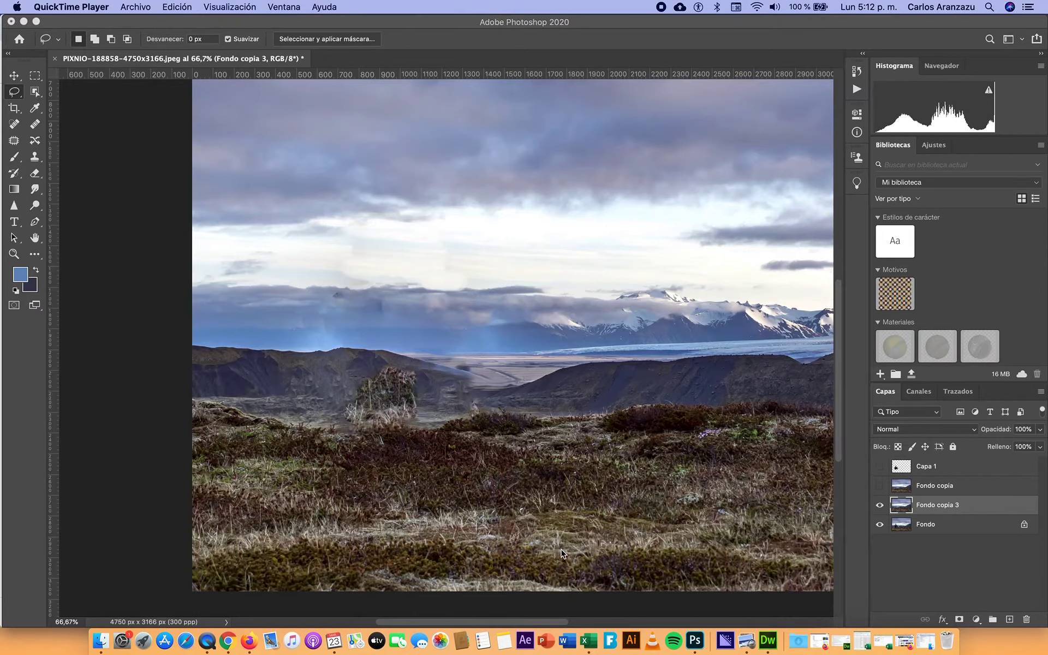
Compare the retouched layer against the original, then lasso the leftover patch where the man sat.
click(879, 507)
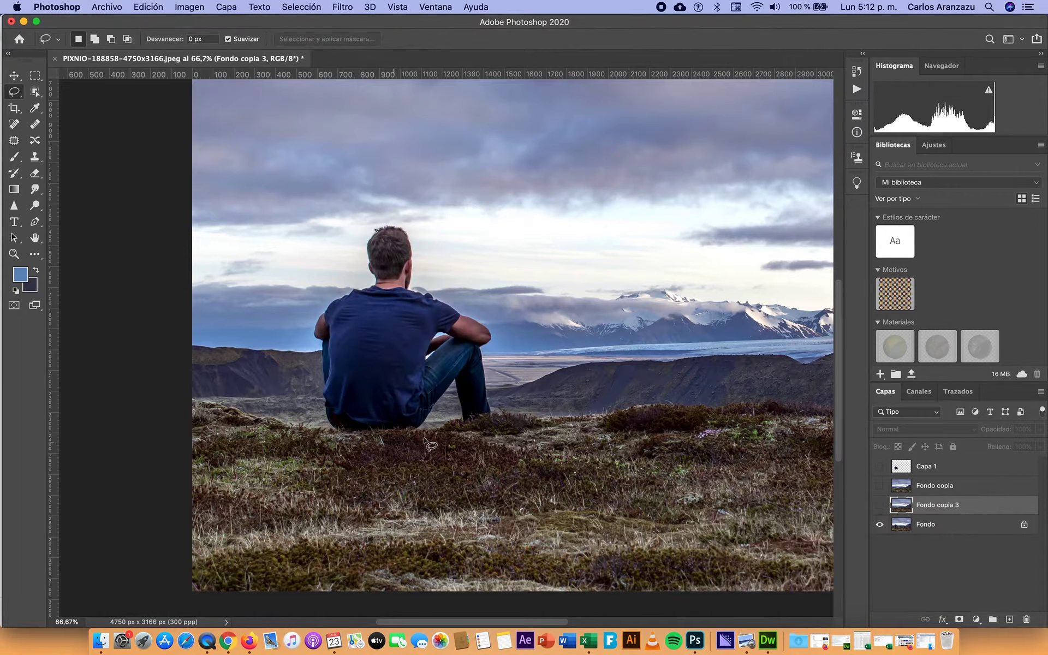
click(879, 505)
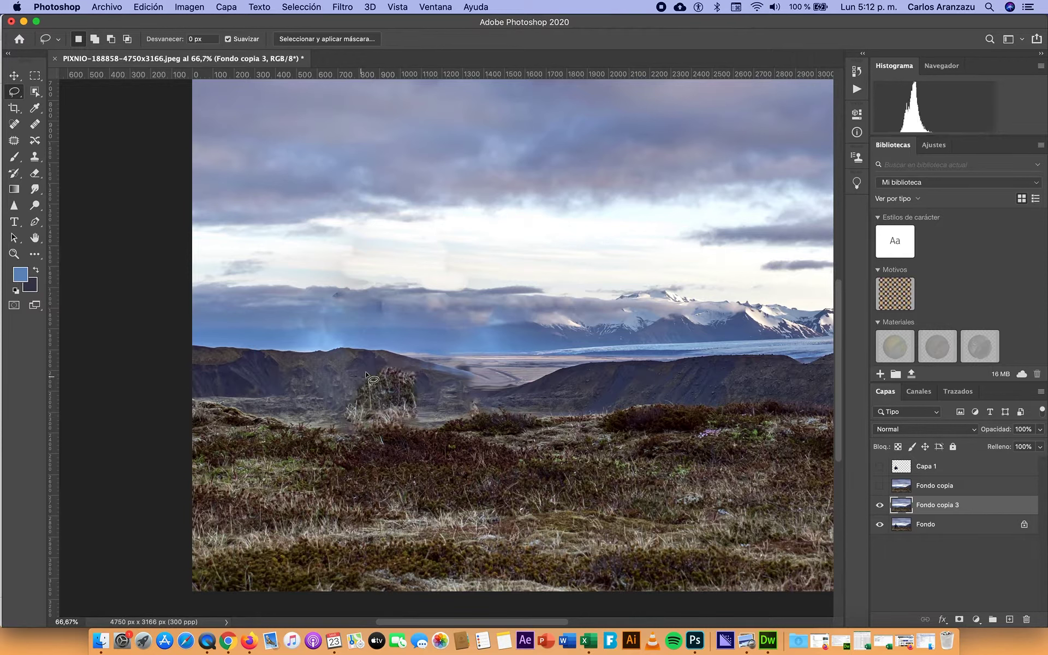
mouse_move(369, 370)
mouse_down()
mouse_move(341, 388)
mouse_move(337, 417)
mouse_move(422, 419)
mouse_move(417, 369)
mouse_move(371, 371)
mouse_up()
With a 78 px Clone Stamp, paint grass texture from two sampled sources into the patch.
click(34, 156)
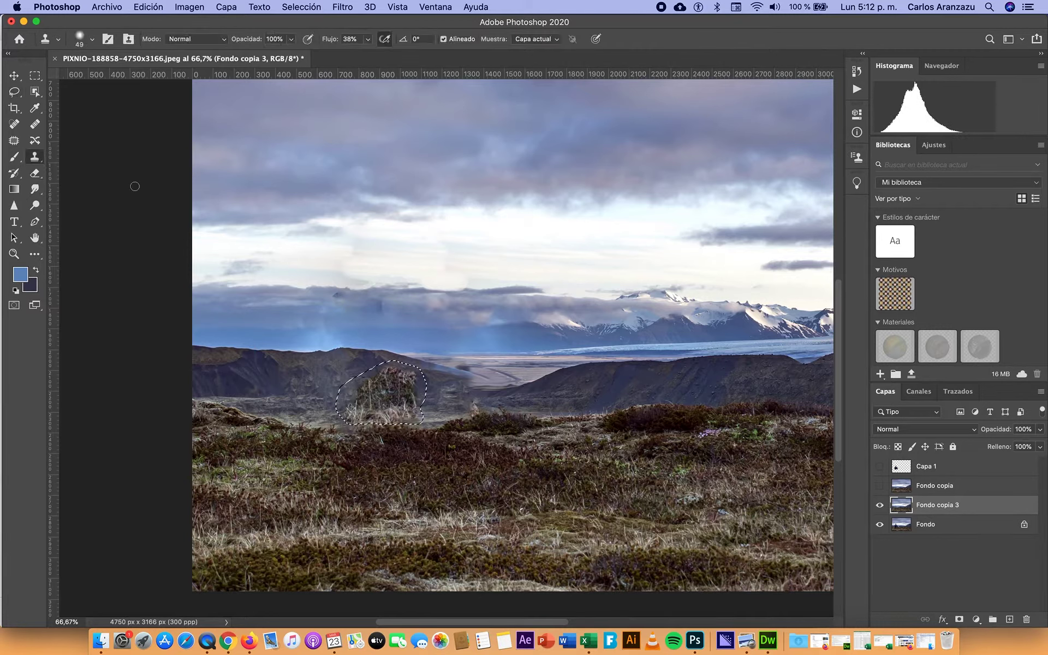
right_click(283, 397)
drag(370, 424, 381, 424)
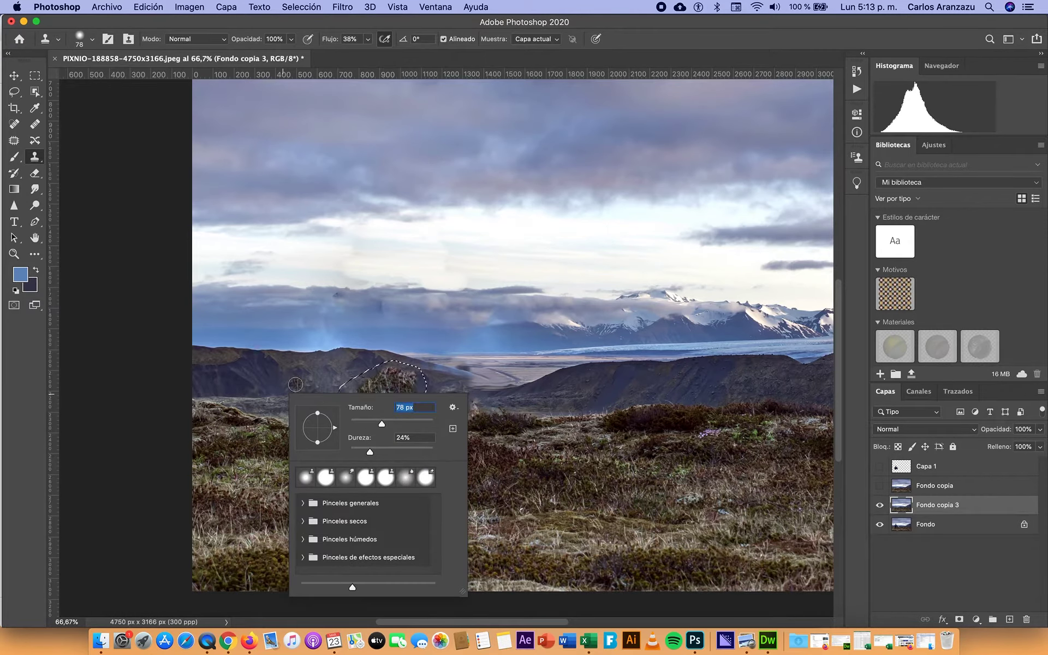
key(Return)
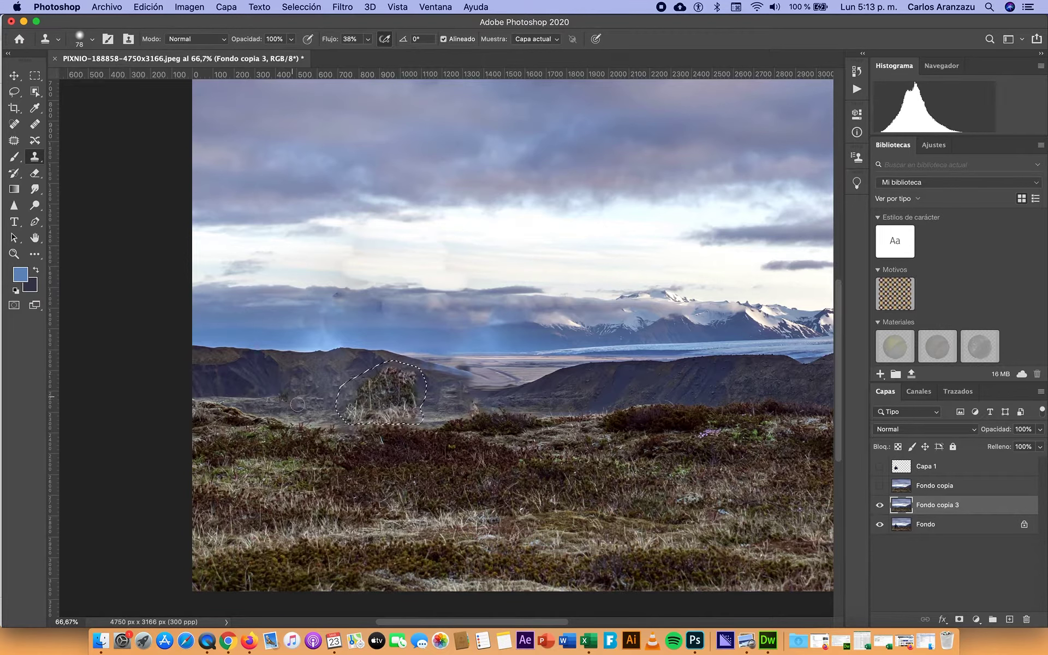
alt+click(281, 398)
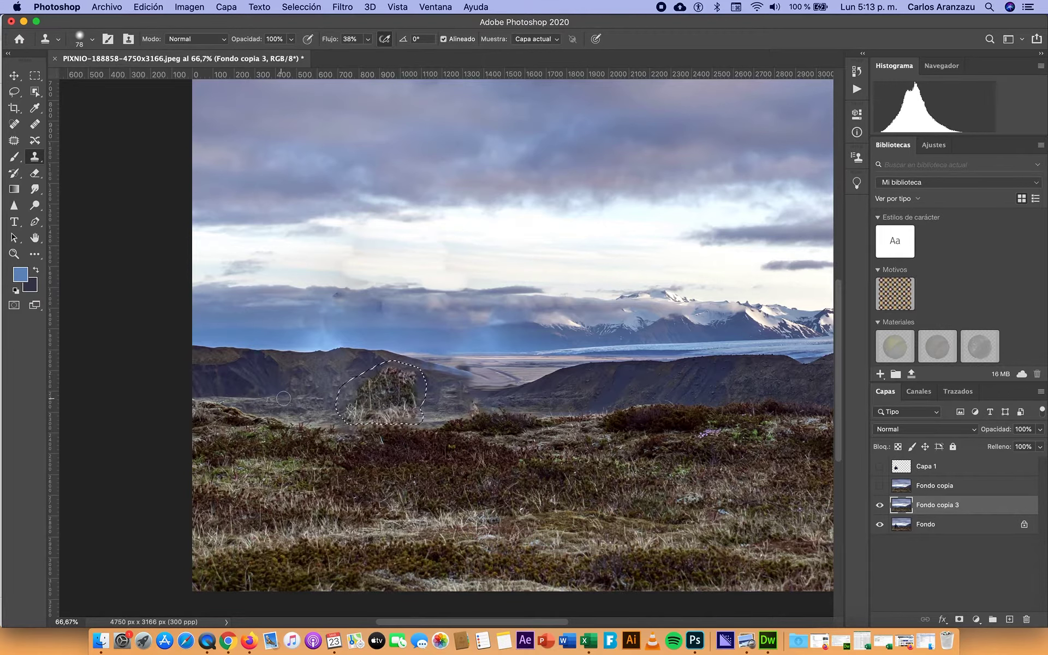
mouse_move(344, 406)
mouse_down()
mouse_move(379, 402)
mouse_move(370, 381)
mouse_move(389, 387)
mouse_up()
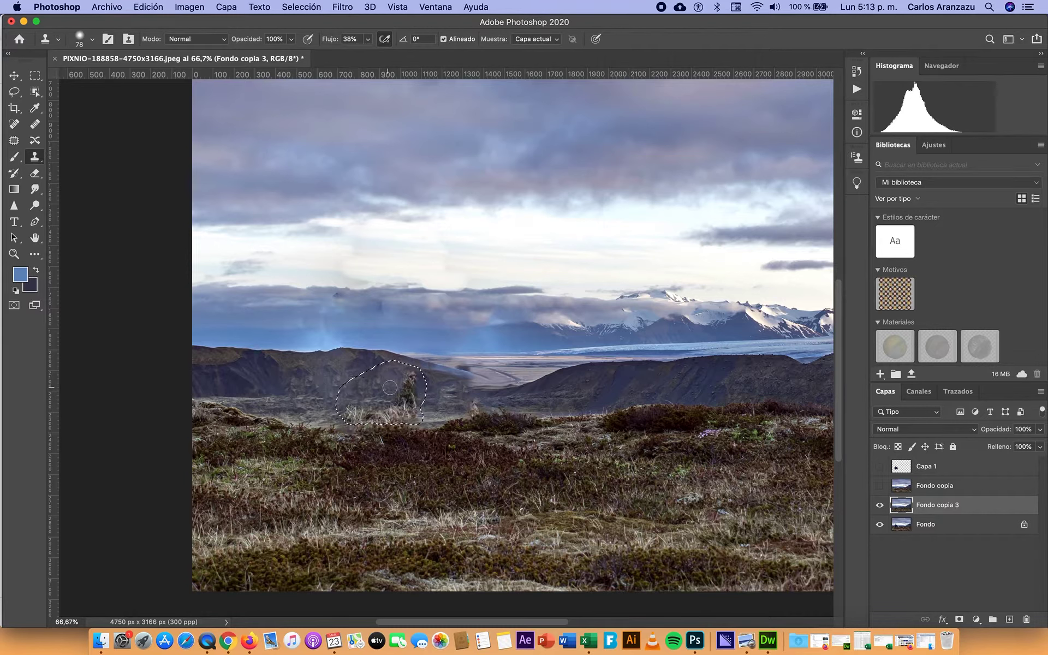
alt+click(354, 412)
mouse_move(411, 398)
mouse_down()
mouse_move(425, 391)
mouse_move(403, 390)
mouse_move(417, 382)
mouse_move(431, 404)
mouse_up()
Deselect with Cmd+D and sample a fresh clone source near the former seat.
key(super+h)
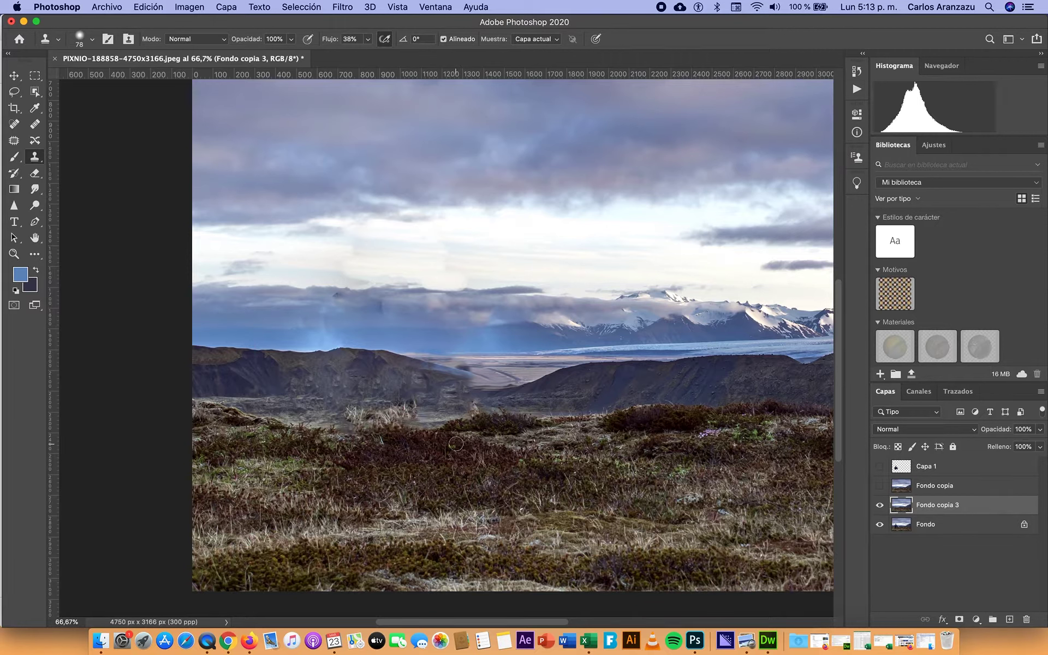
key(super+d)
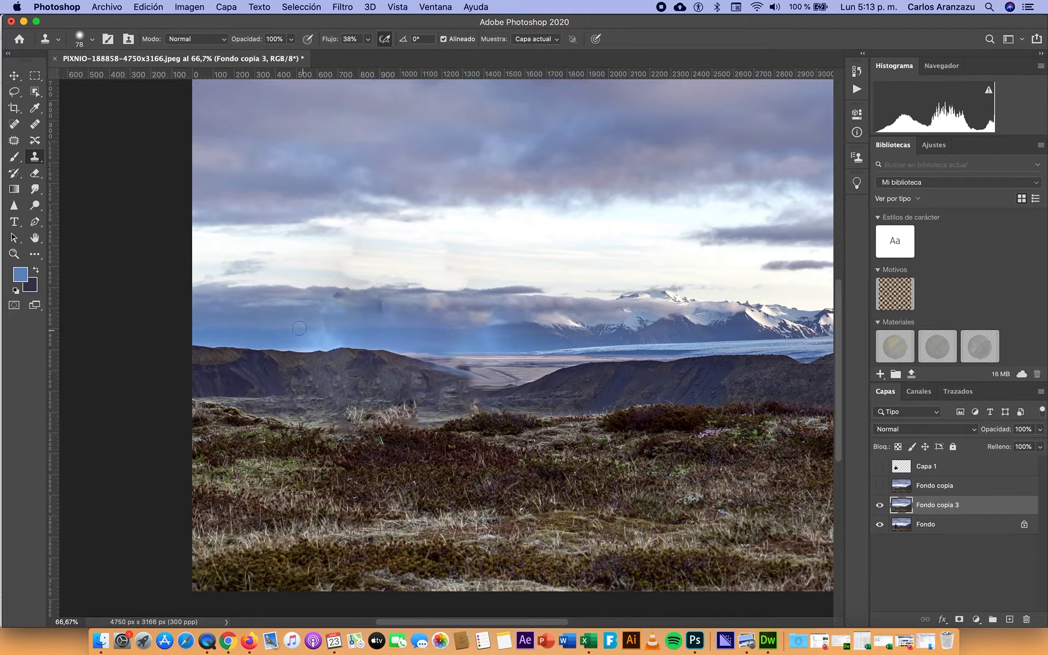
alt+click(288, 320)
Zoom in on the hill and lasso the smeared ridge edge.
key(z)
drag(436, 360, 502, 424)
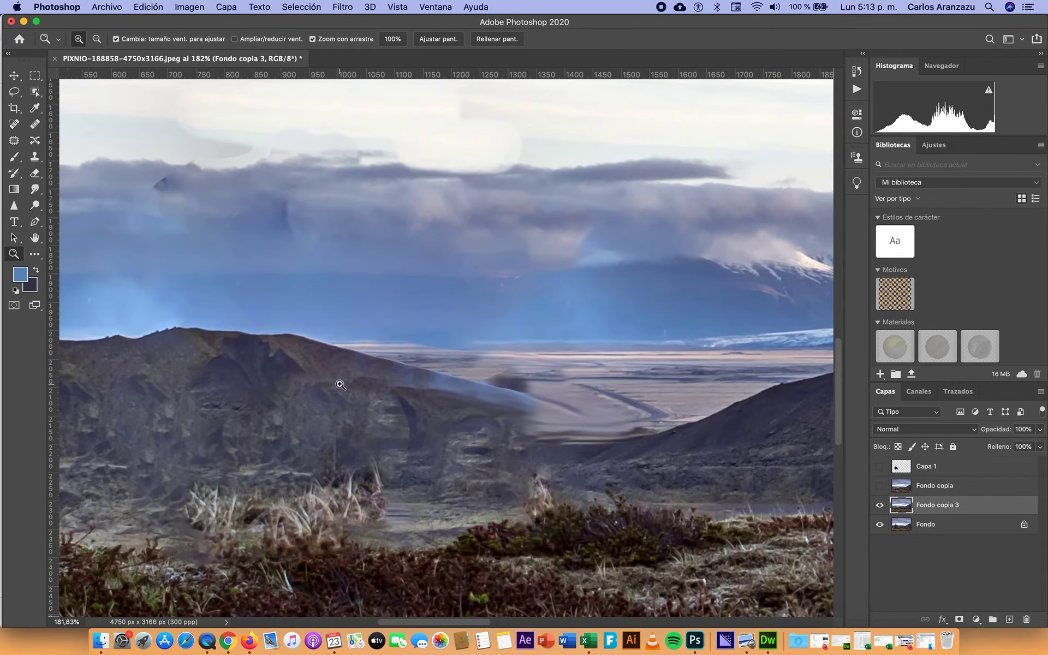
click(34, 156)
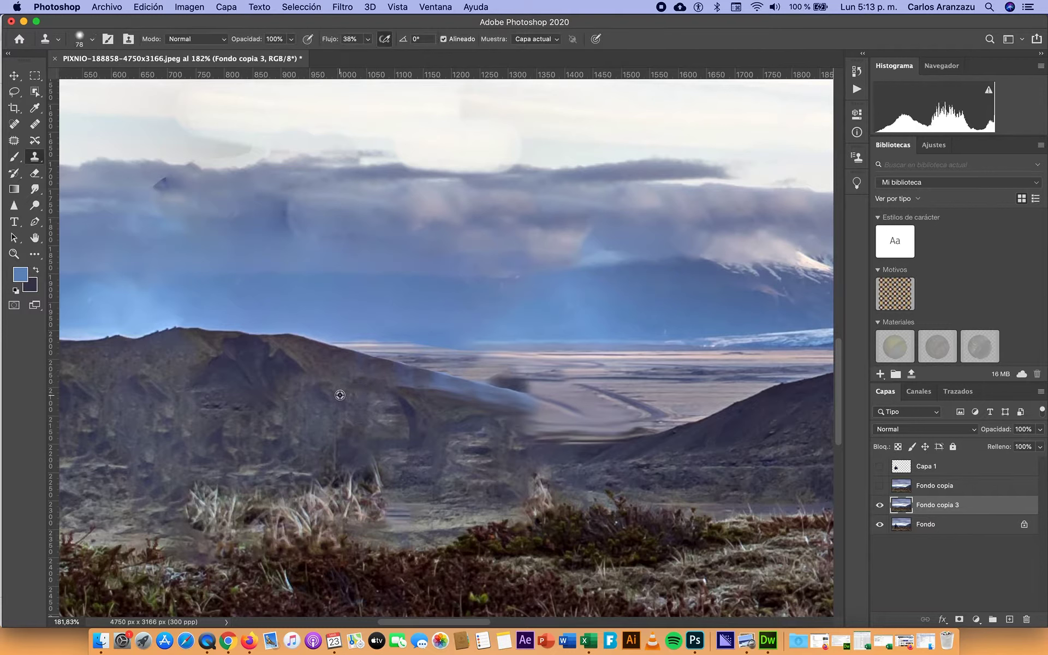
click(16, 92)
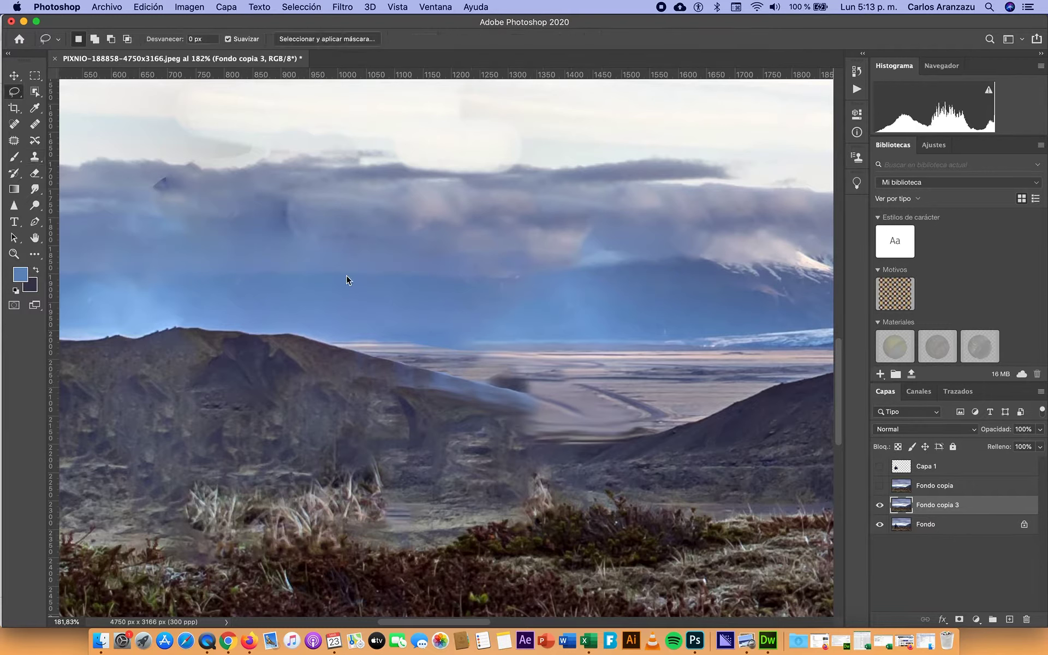
mouse_move(382, 361)
mouse_down()
mouse_move(528, 395)
mouse_move(539, 415)
mouse_move(513, 421)
mouse_move(453, 403)
mouse_move(383, 369)
mouse_move(469, 382)
mouse_up()
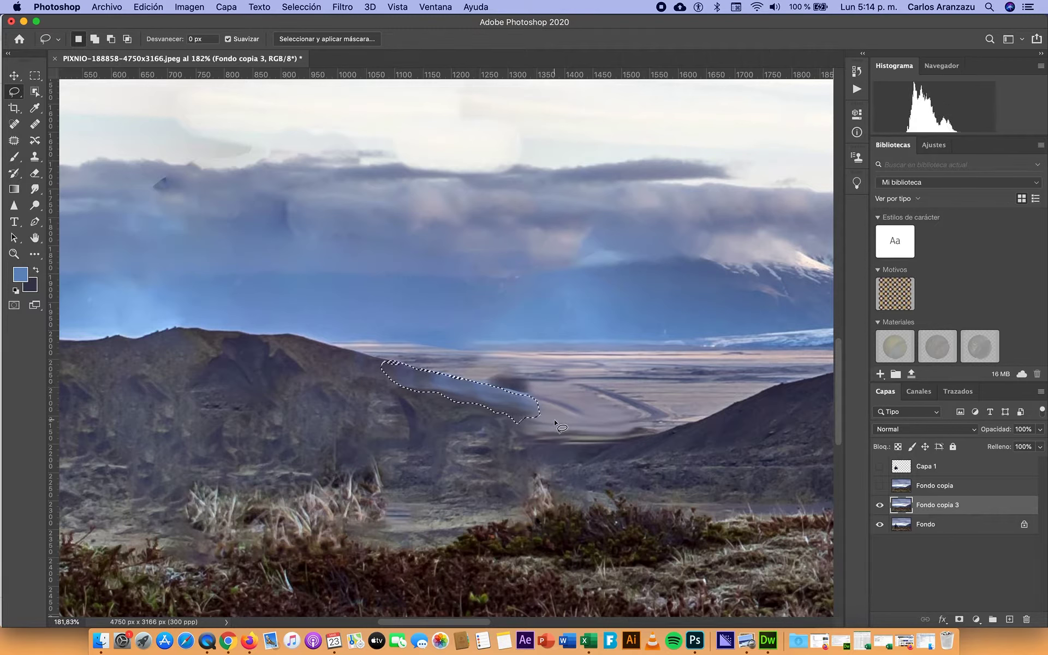
Clone nearby hill texture over the ridge strip, deselect, and stamp out the remaining light streaks.
click(35, 158)
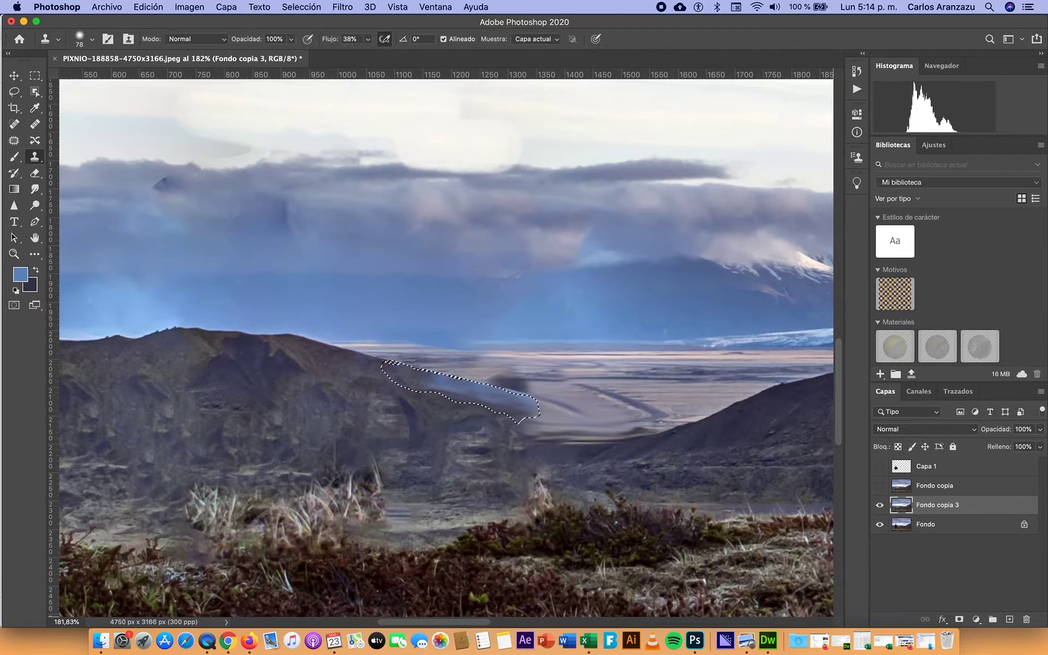
alt+click(330, 401)
click(410, 379)
drag(410, 379, 525, 405)
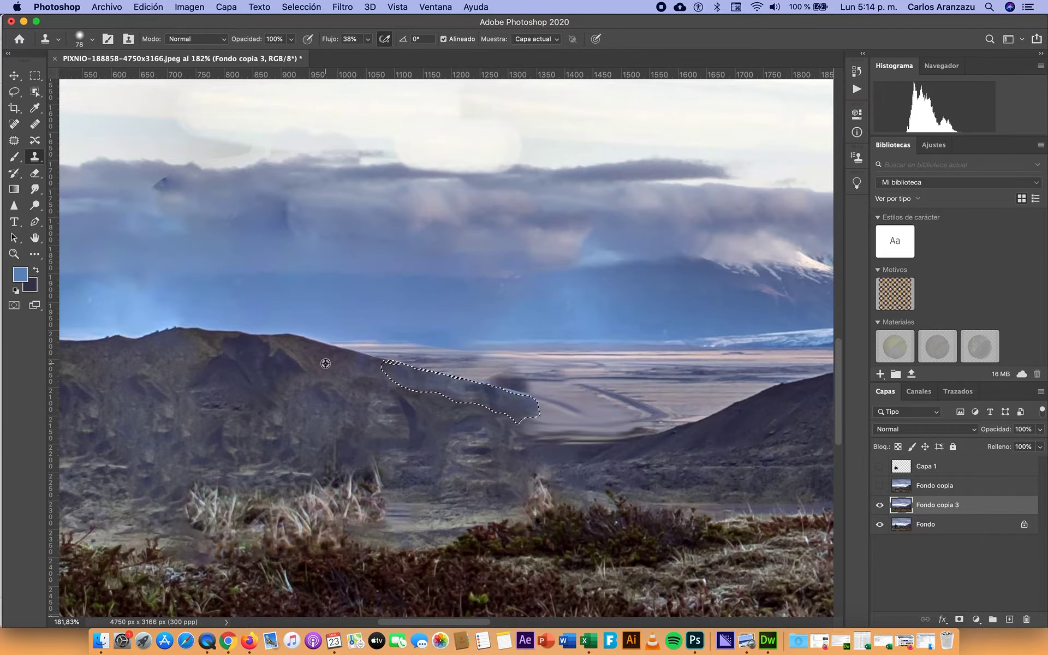
key(super+d)
click(478, 459)
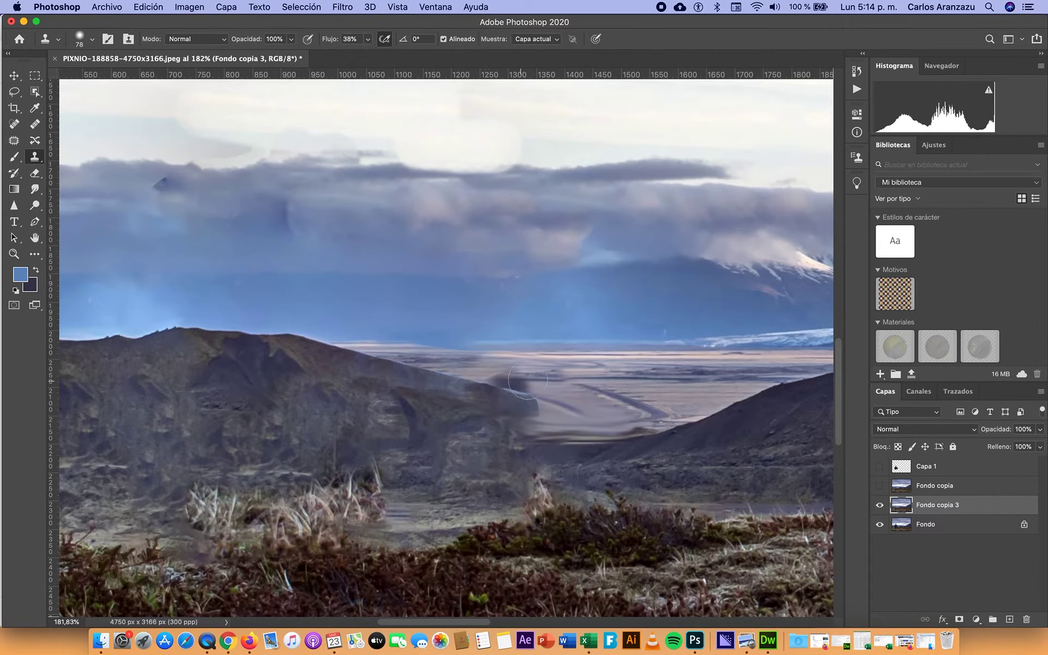
click(527, 381)
Zoom out and delete the Fondo copia layer.
double_click(13, 254)
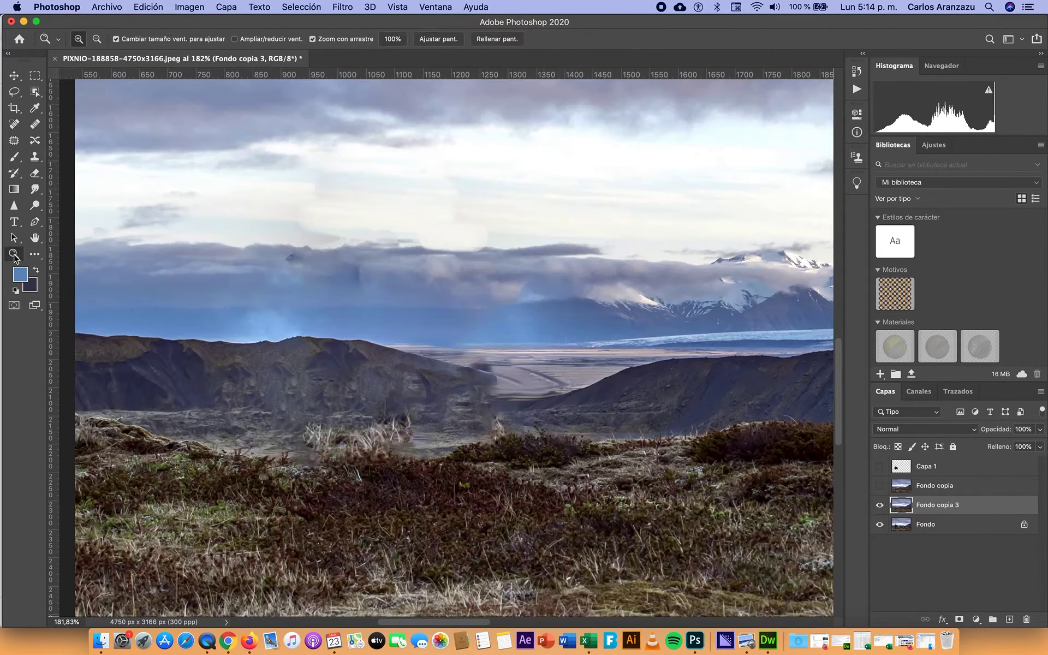
key(super+minus)
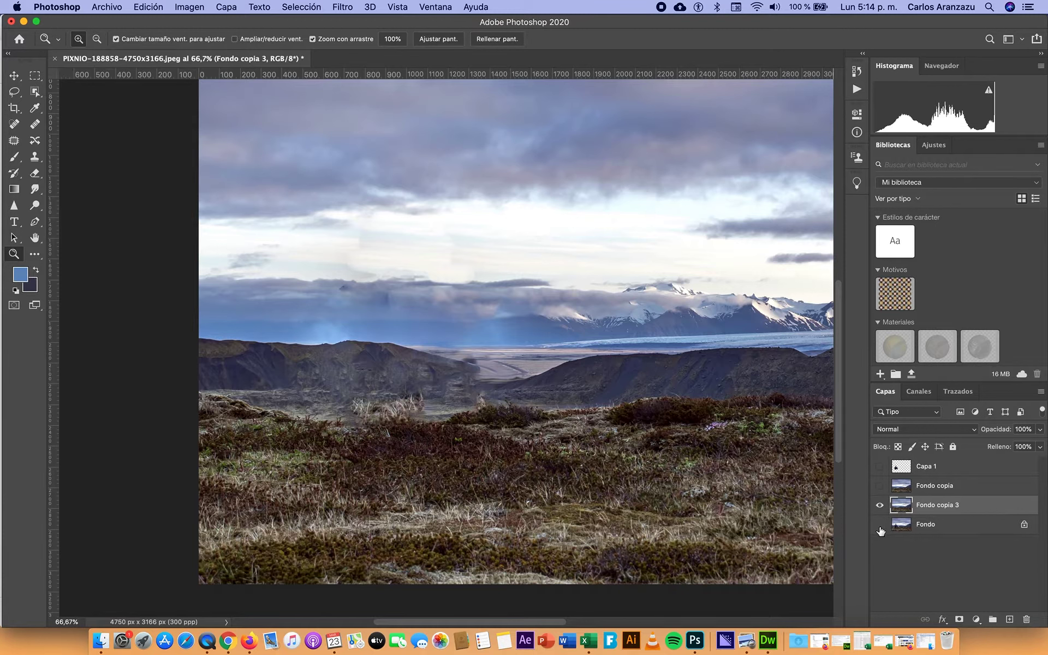
click(927, 486)
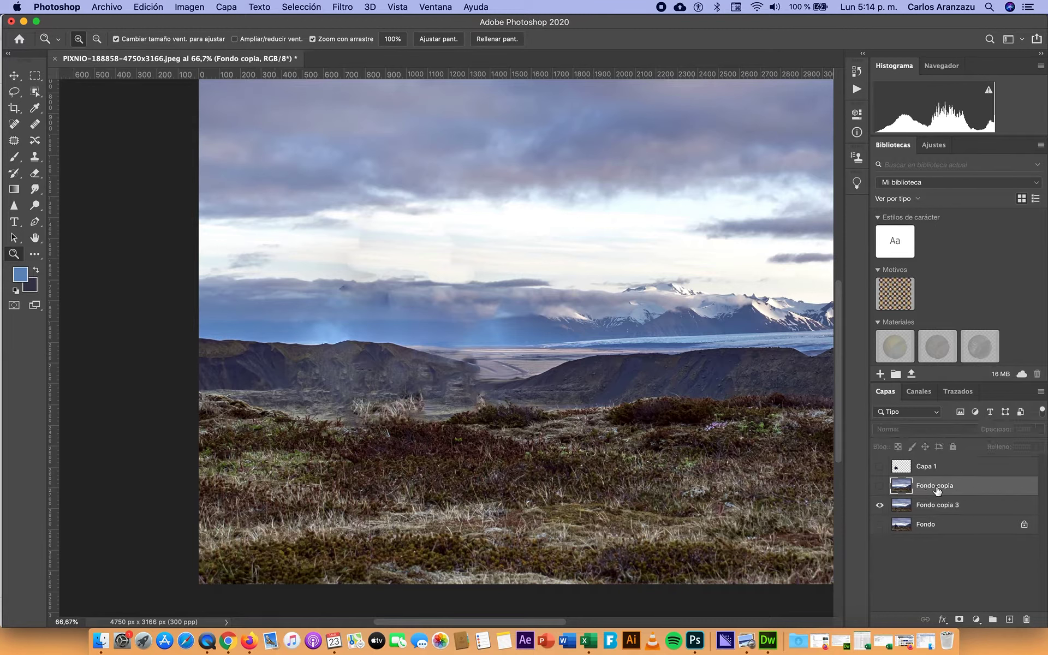
click(880, 486)
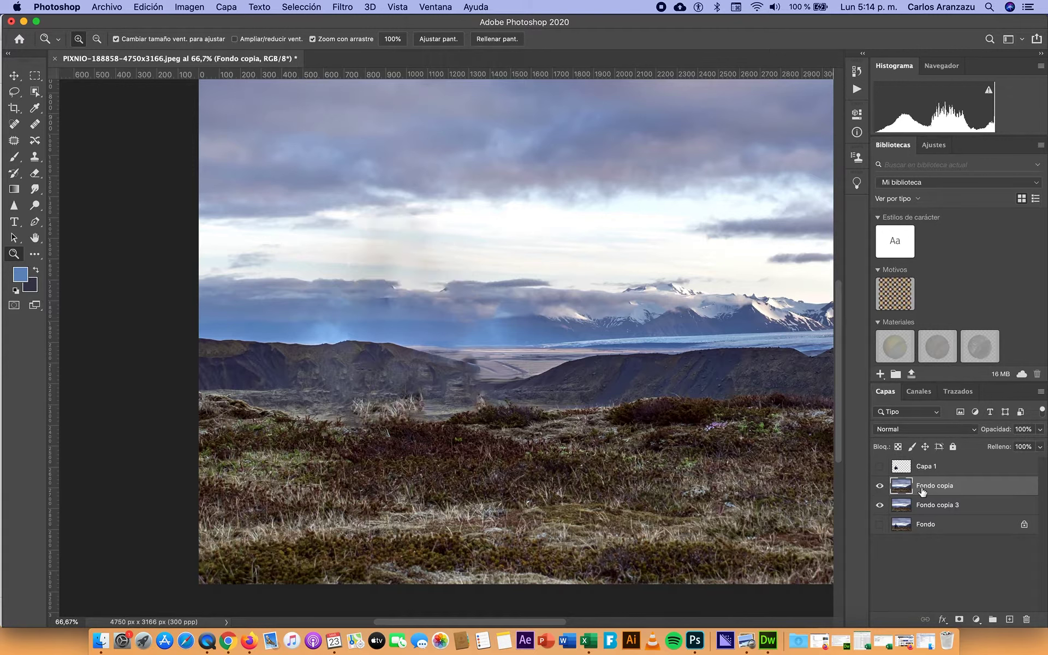
click(879, 486)
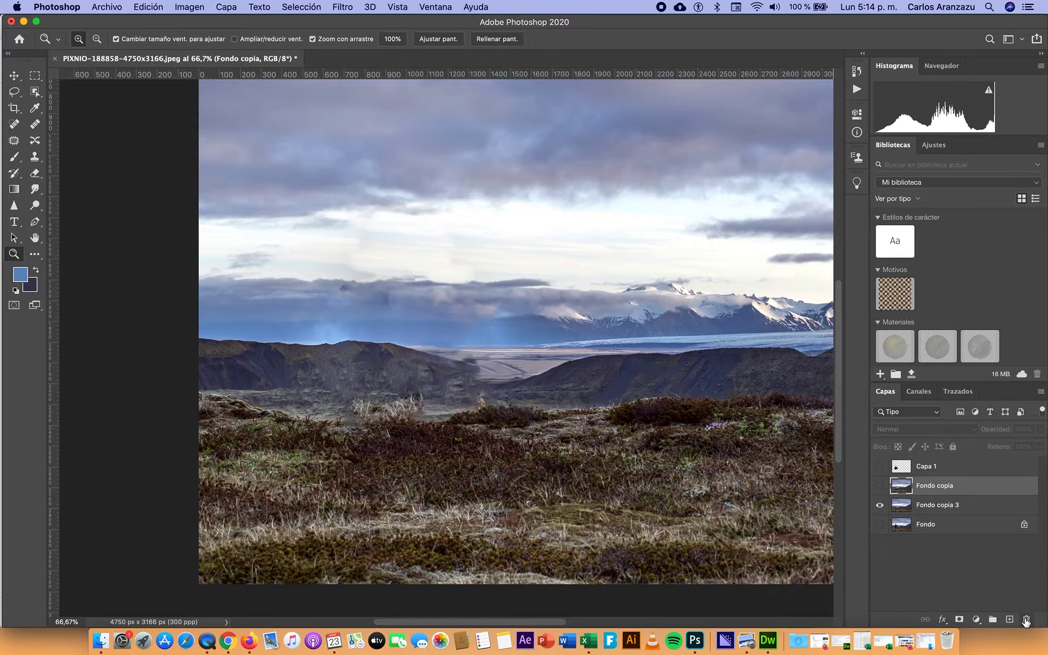
key(BackSpace)
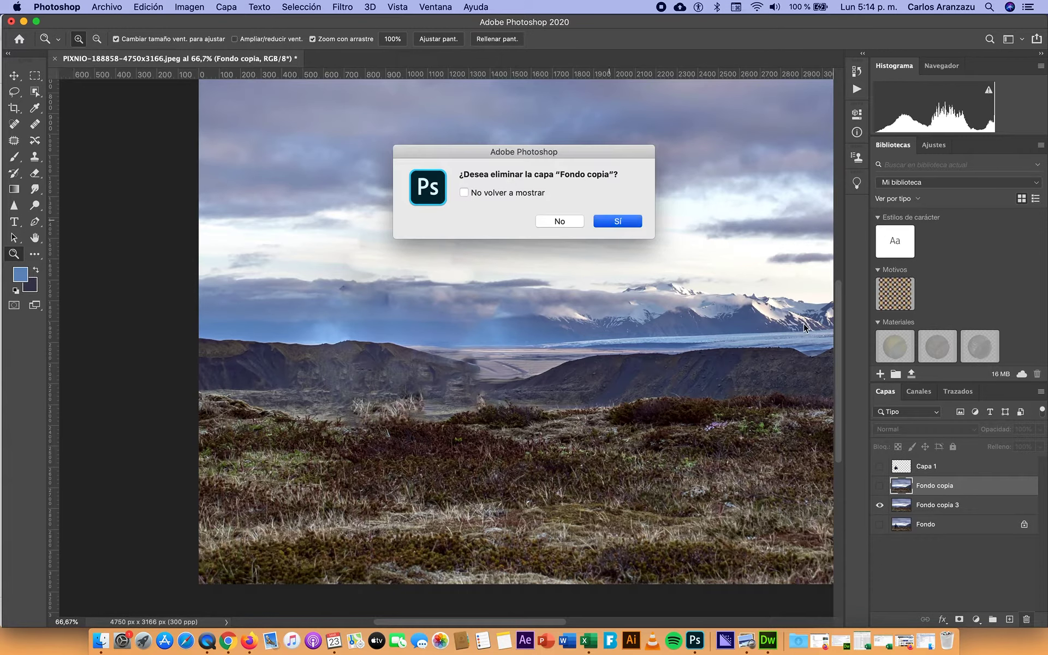
key(Return)
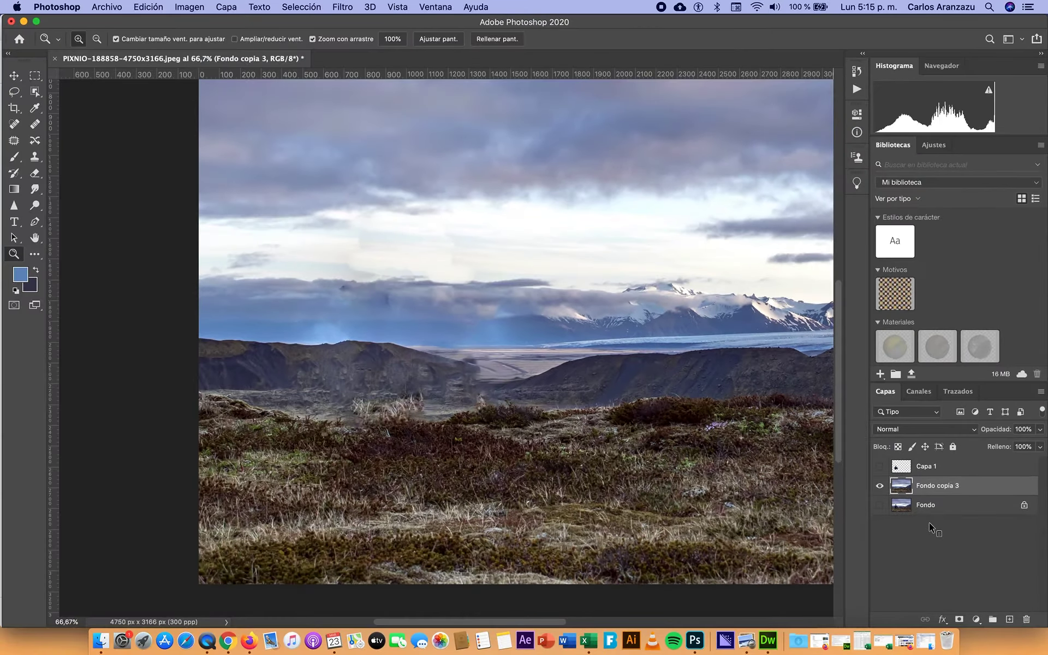
Keep Fondo copia 3 visible with the original Fondo layer hidden.
click(879, 485)
click(879, 502)
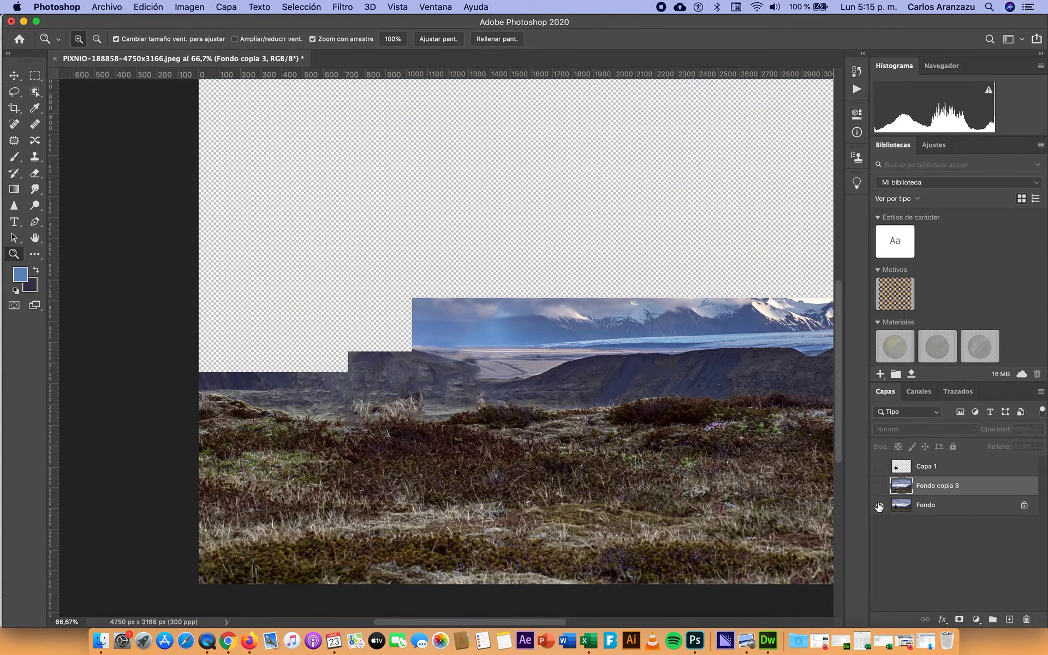
click(879, 485)
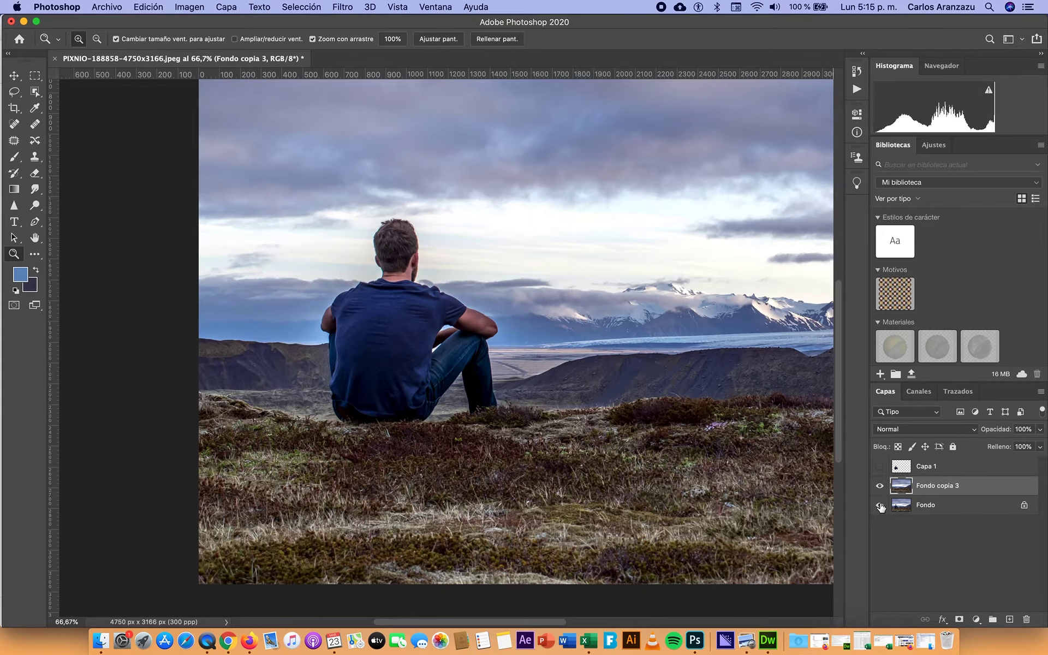
click(879, 504)
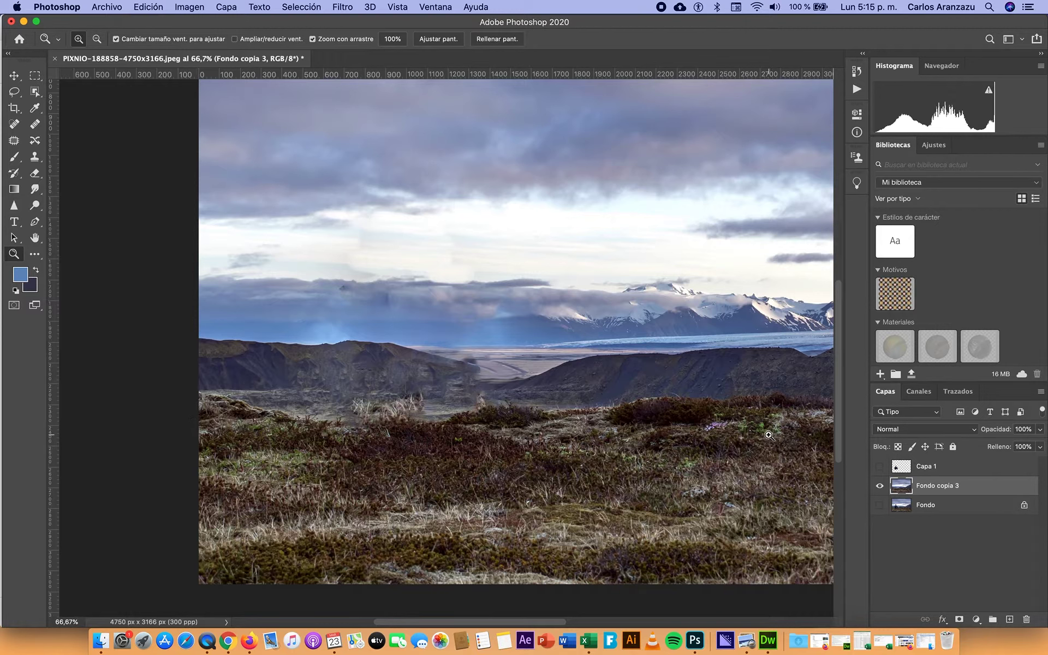
Trace the grass horizon with the Magnetic Lasso and close it into a selection.
click(17, 94)
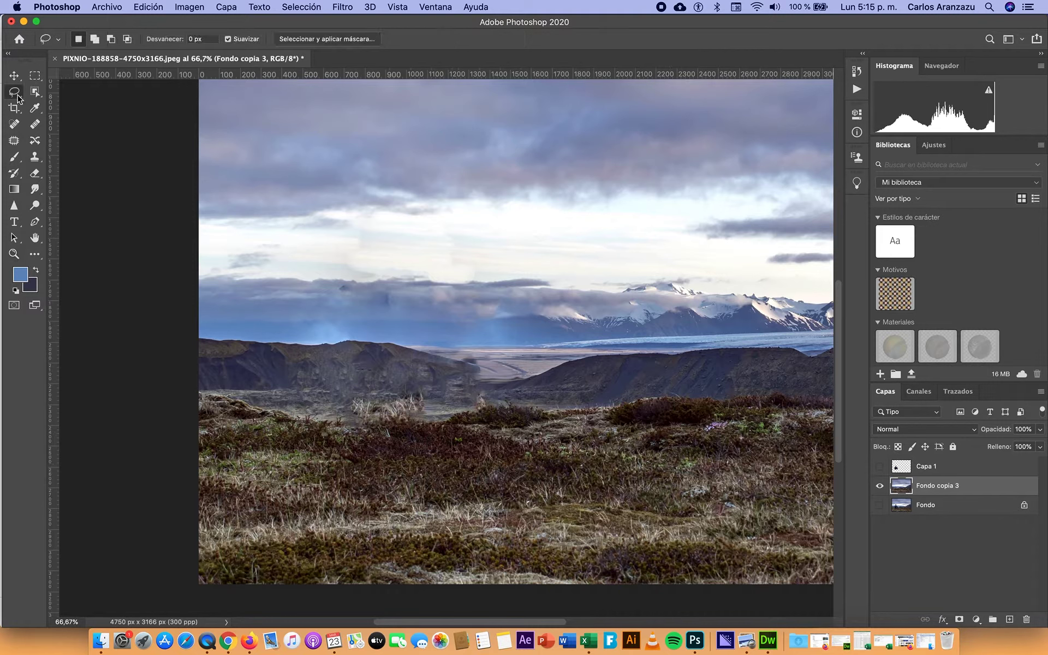
right_click(16, 94)
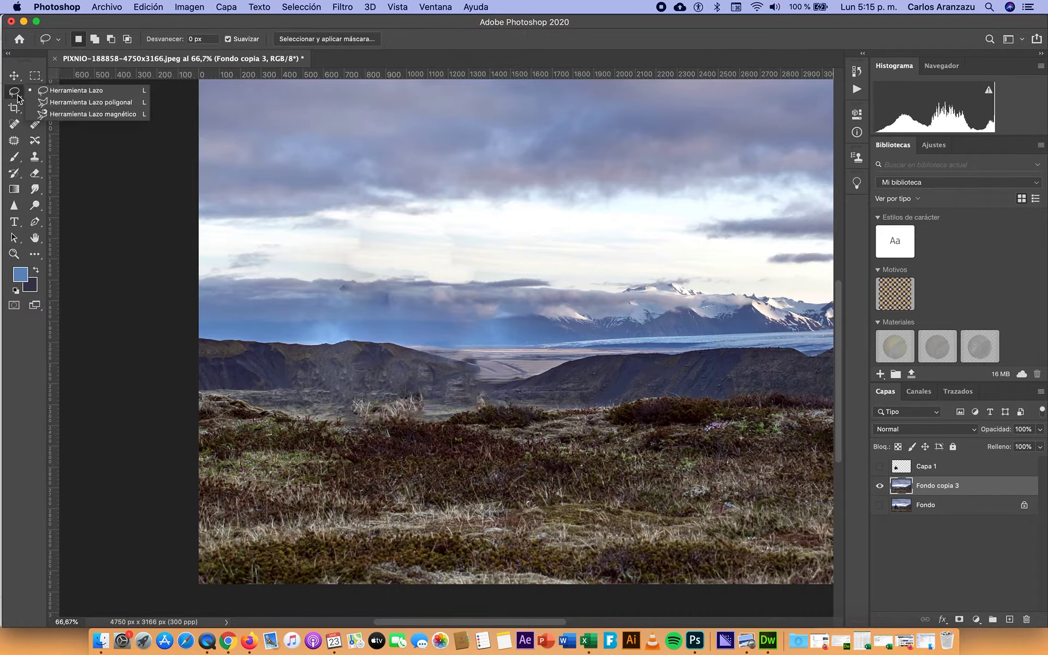
click(71, 121)
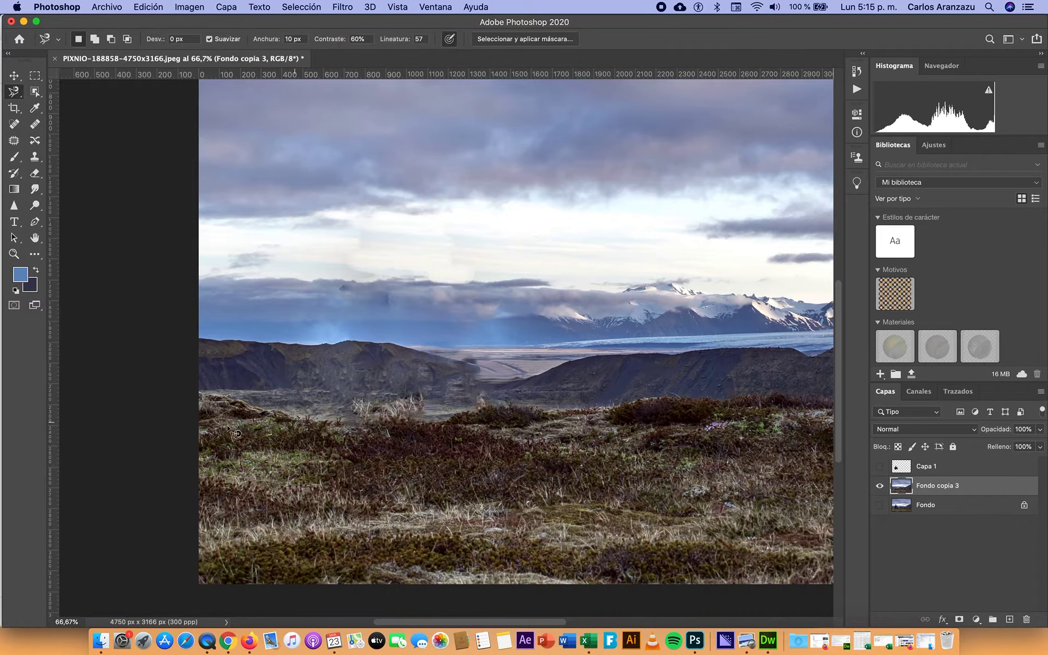
click(200, 432)
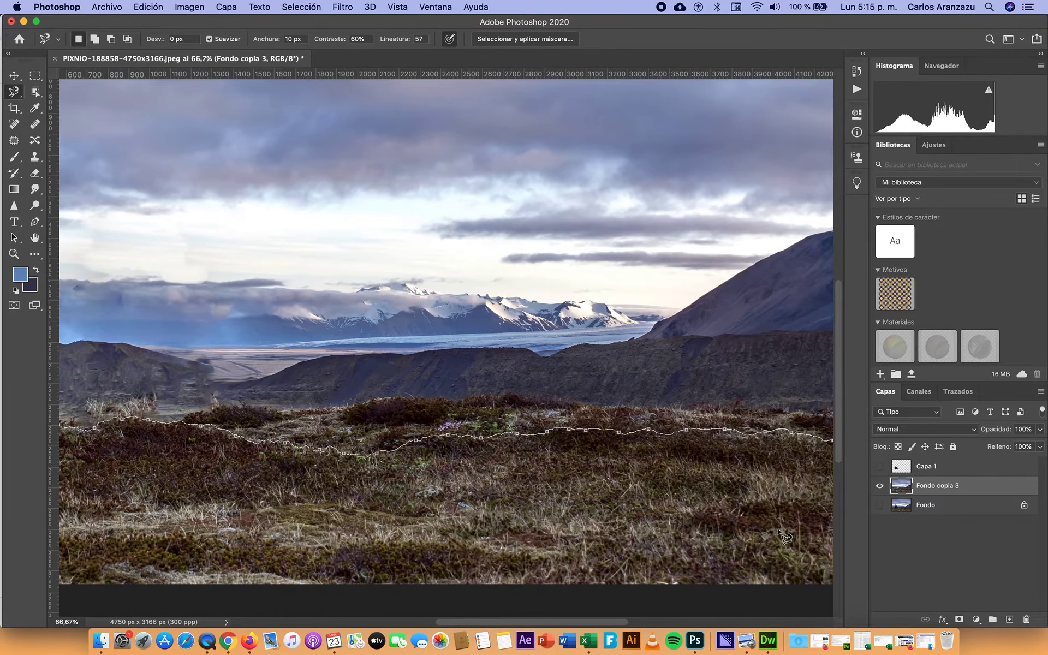
key(super+0)
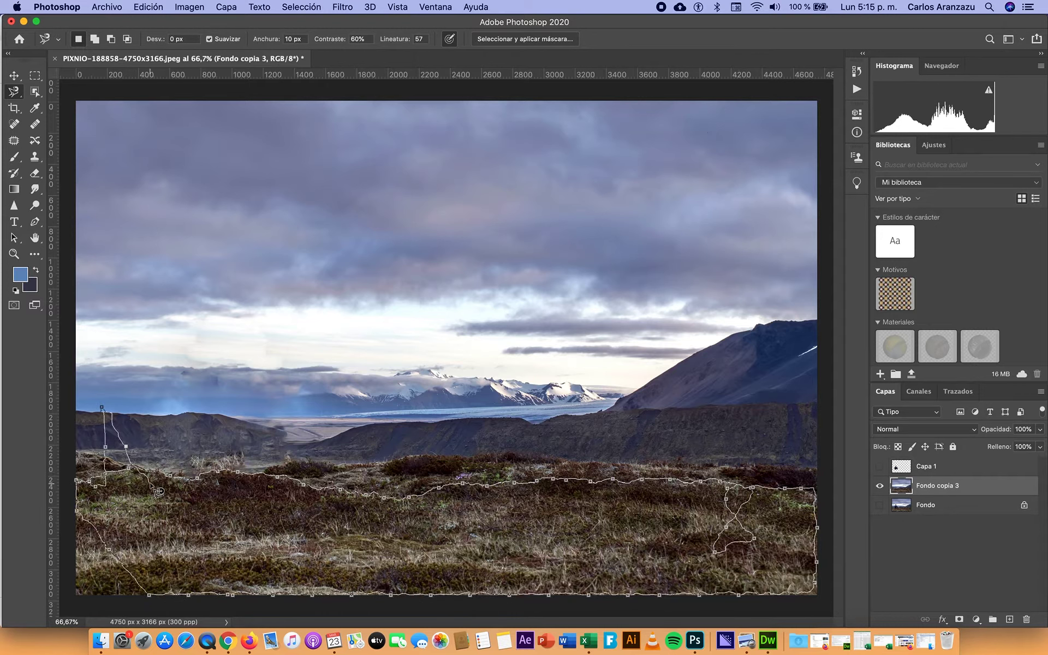
click(102, 408)
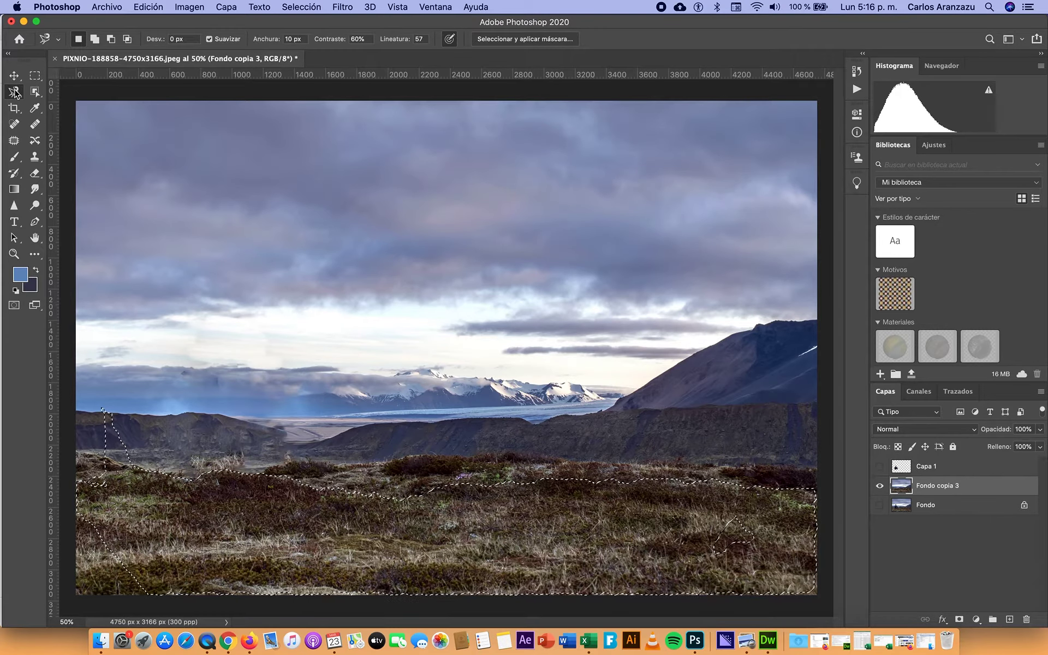
Subtract the left hills, add the remaining foreground ground, then zoom in to check the edge.
drag(14, 93, 60, 93)
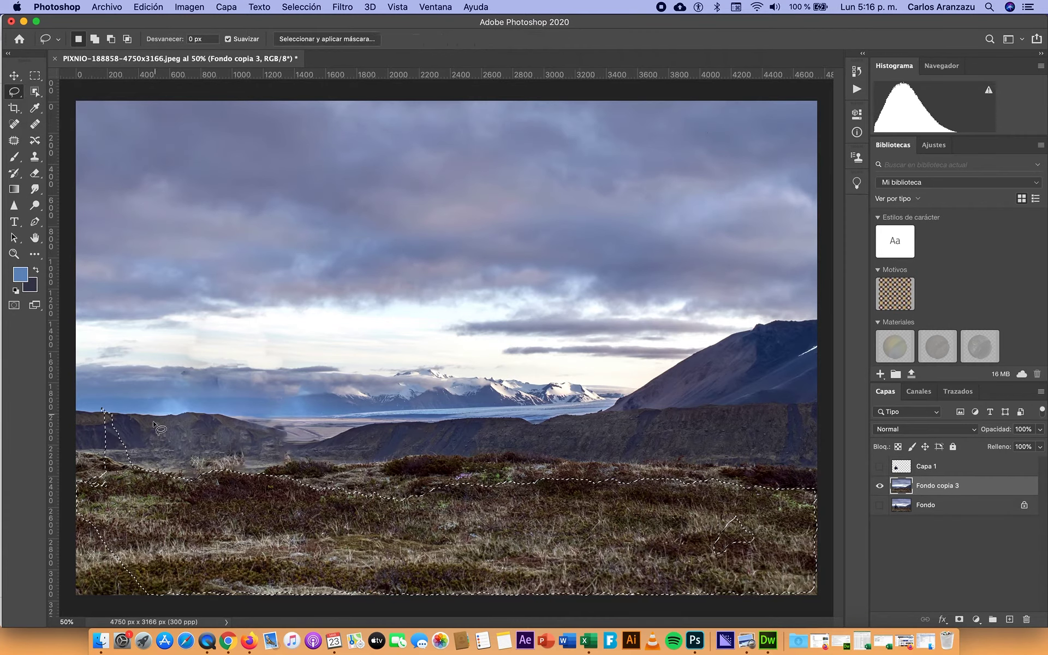
key(alt)
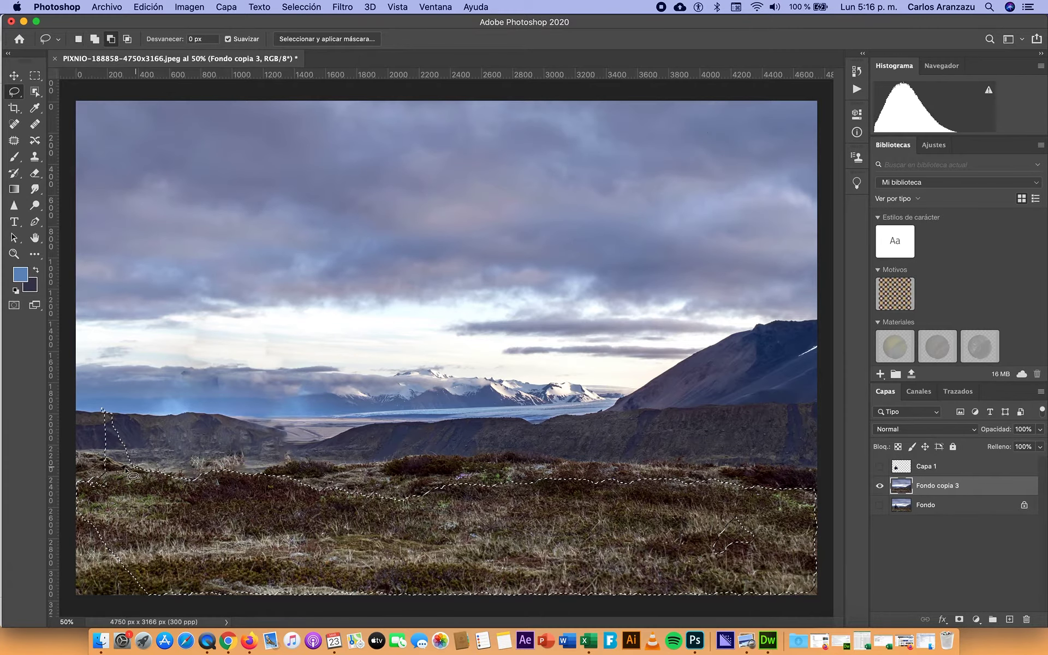
drag(113, 476, 135, 456)
drag(102, 410, 101, 412)
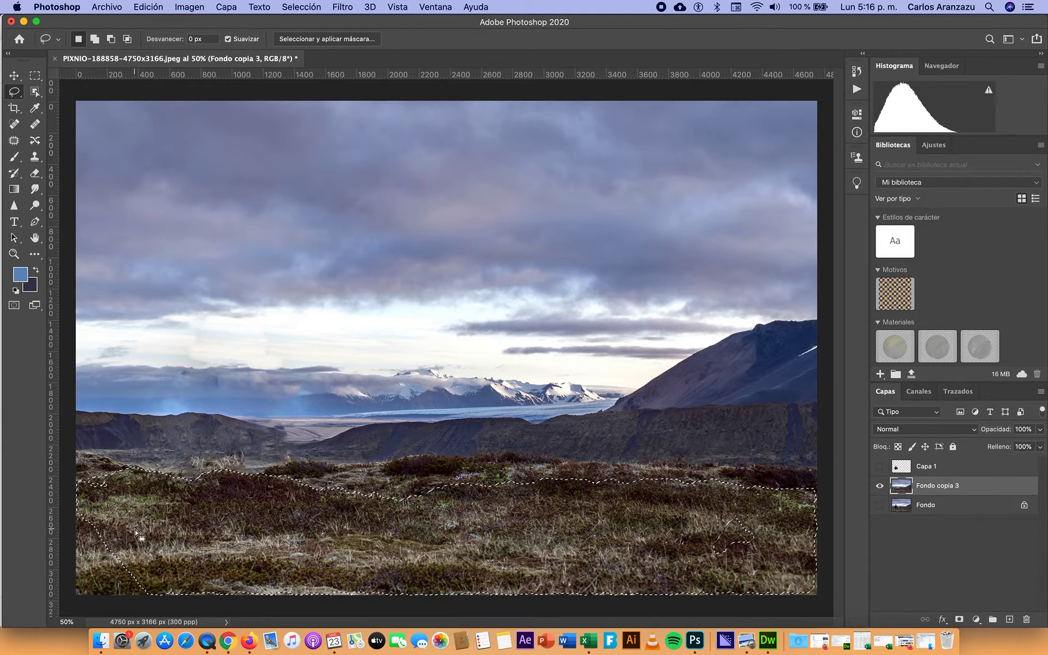
drag(136, 534, 69, 535)
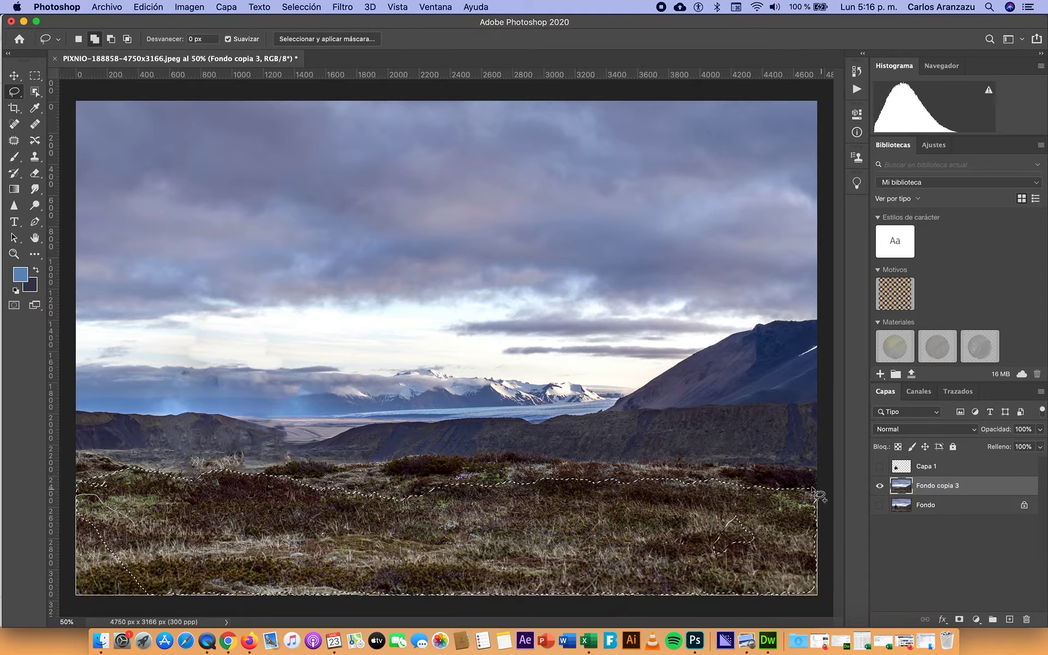
drag(733, 515, 69, 513)
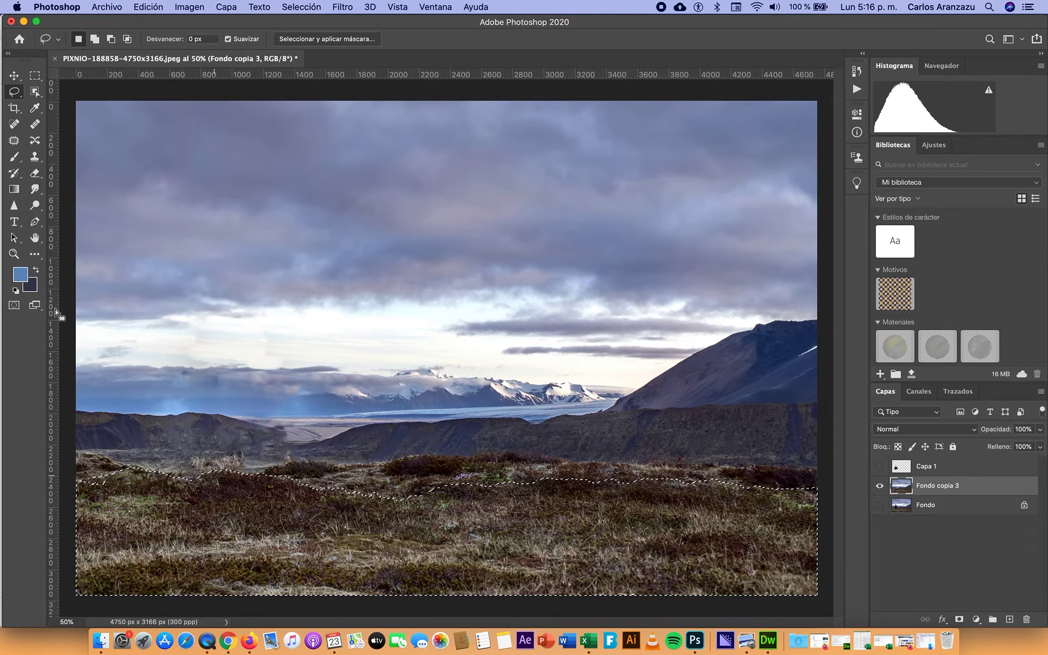
key(z)
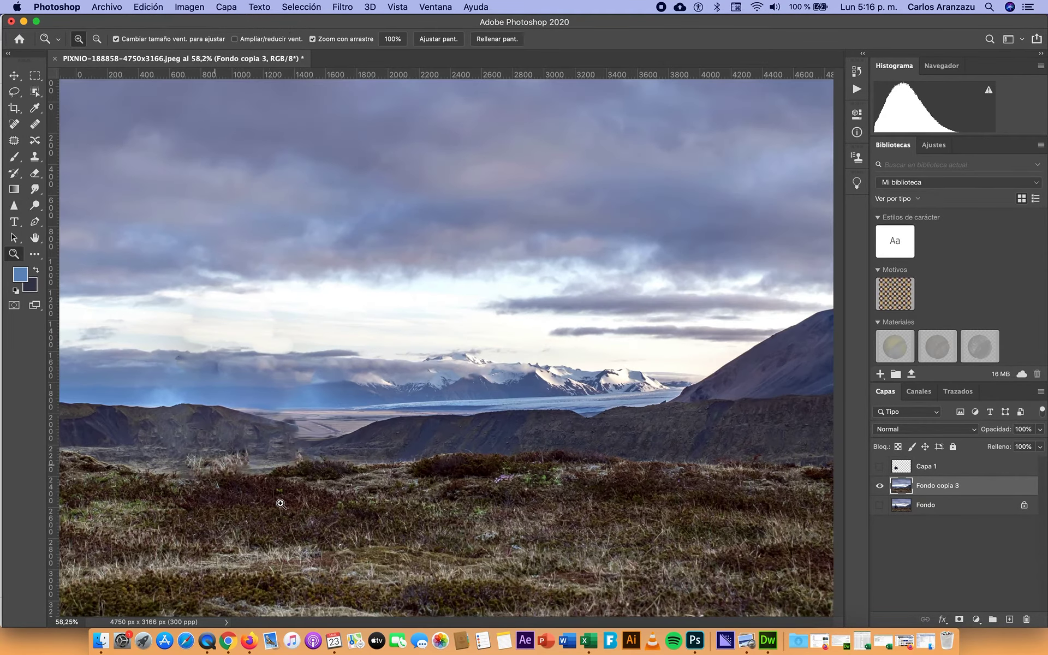
drag(215, 465, 351, 539)
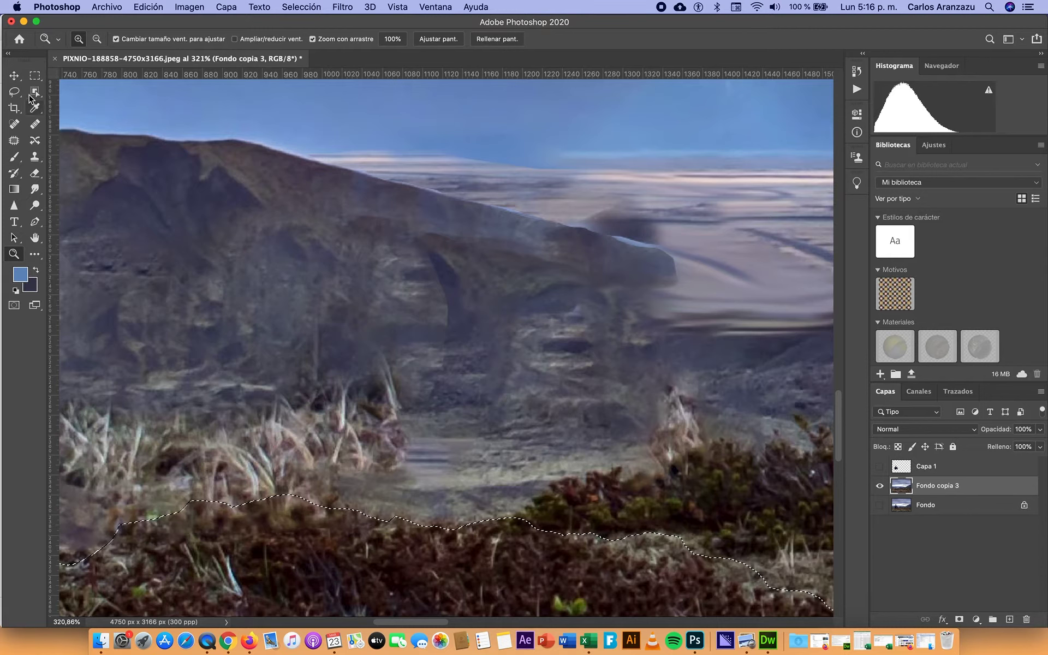
click(14, 91)
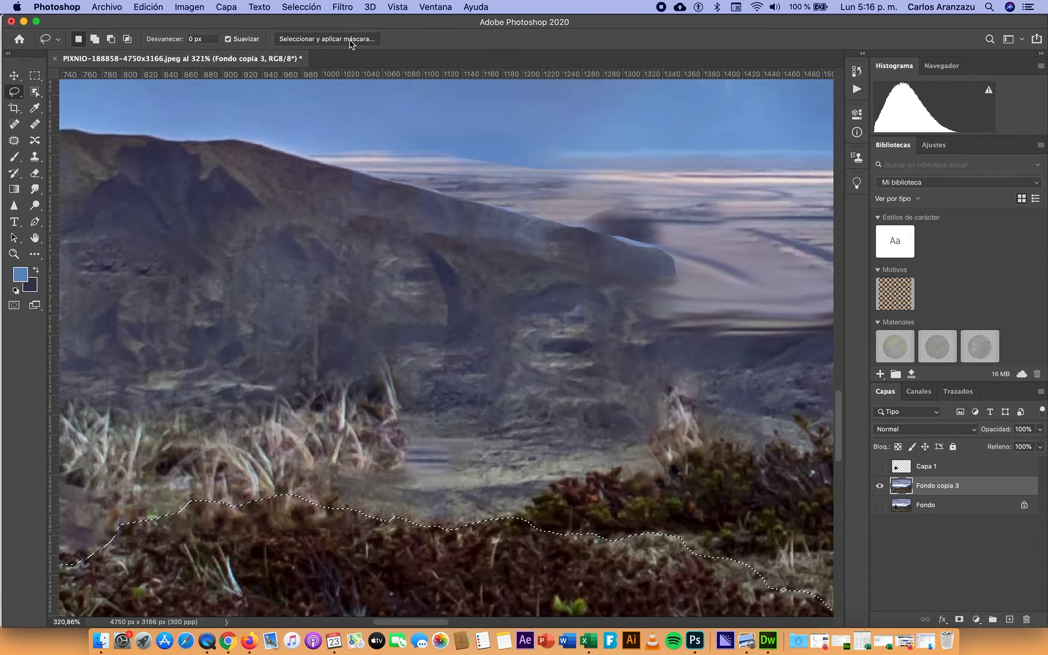
In Select and Mask, refine the left horizon edge and paint out a black mask spot.
click(322, 41)
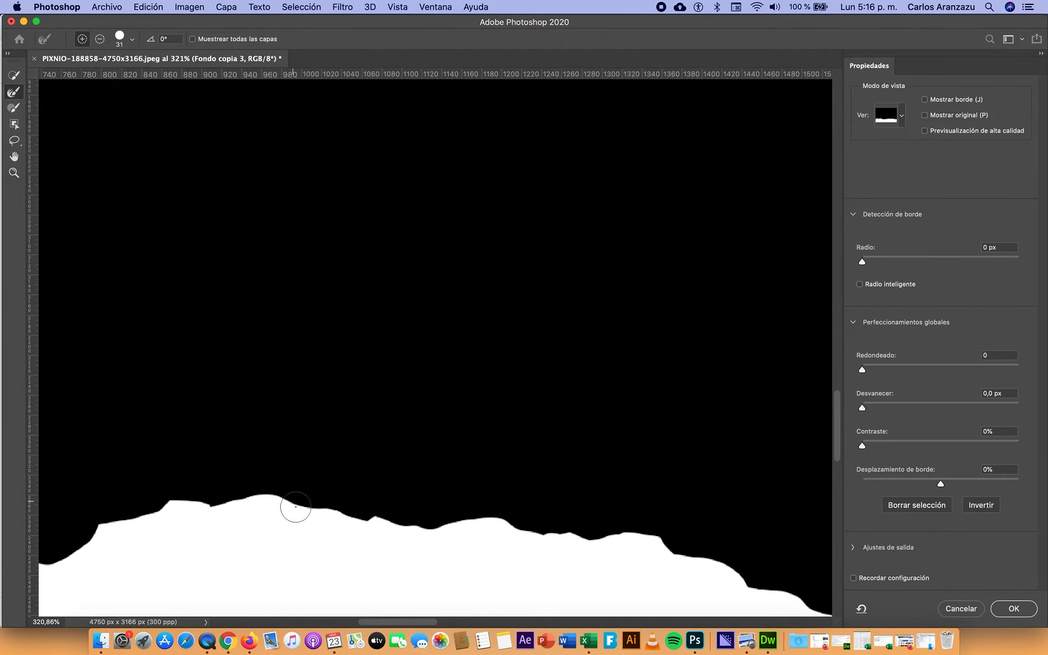
drag(295, 507, 395, 545)
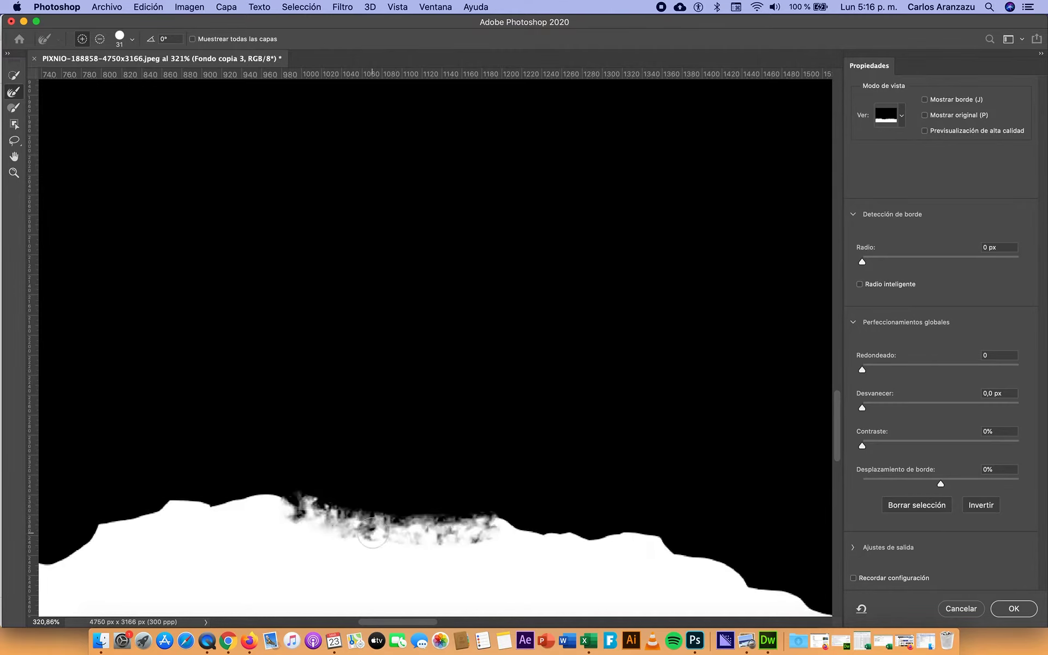
mouse_move(372, 532)
mouse_down()
mouse_move(566, 435)
mouse_move(578, 412)
mouse_move(421, 390)
mouse_move(316, 426)
mouse_move(191, 425)
mouse_move(216, 443)
mouse_up()
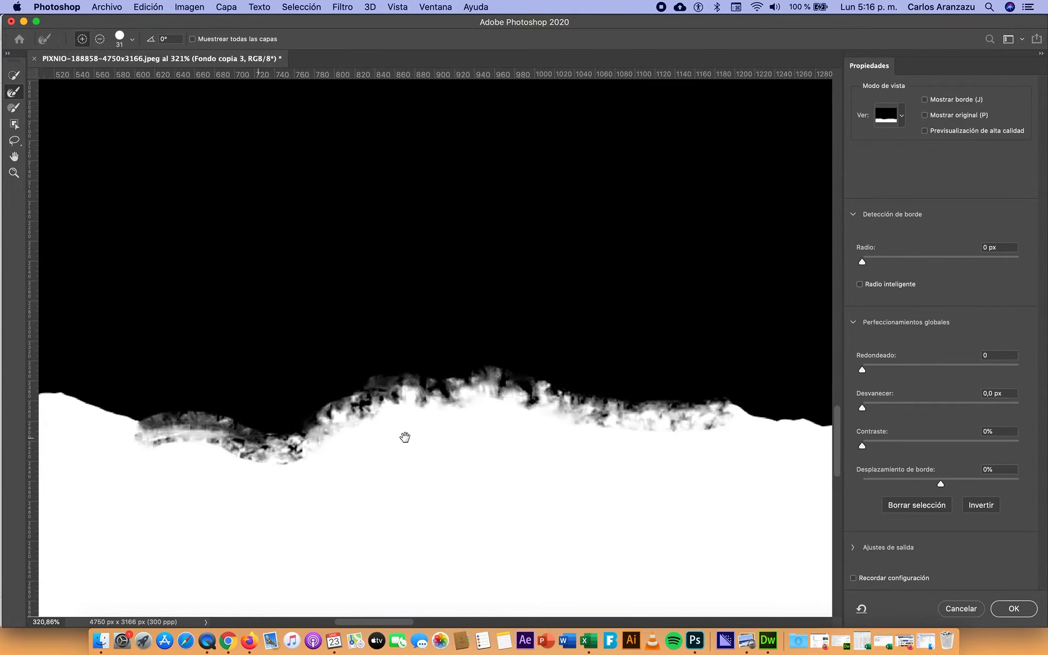
scroll(405, 435, left, 5)
drag(464, 398, 166, 391)
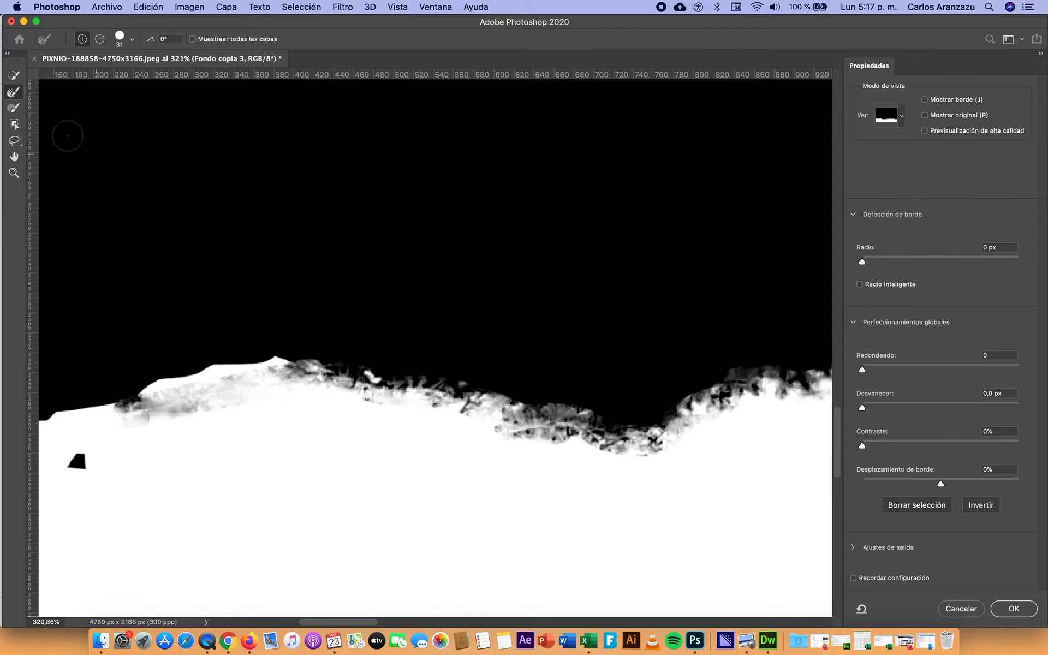
click(15, 108)
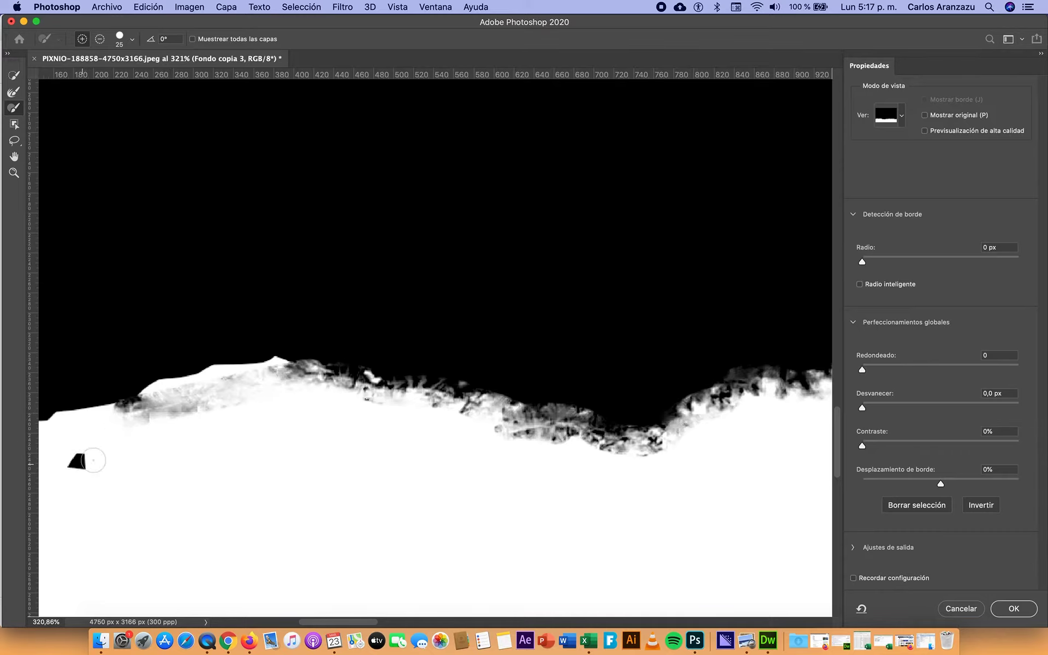
drag(94, 461, 69, 467)
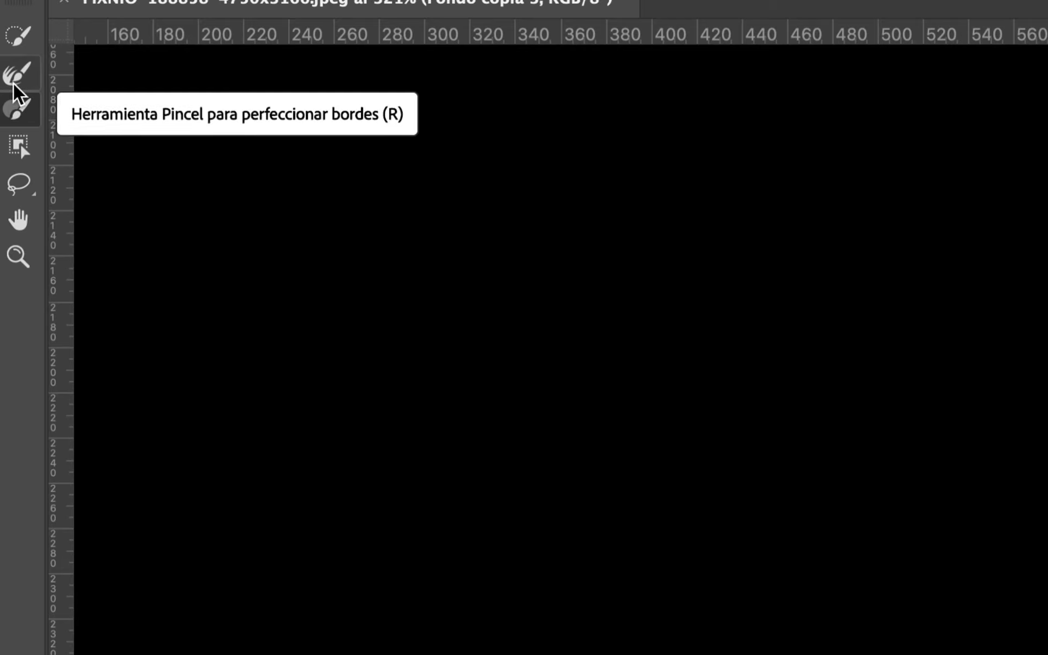
Refine the hard edge near the image's left side and whiten the black notches and sliver.
click(16, 87)
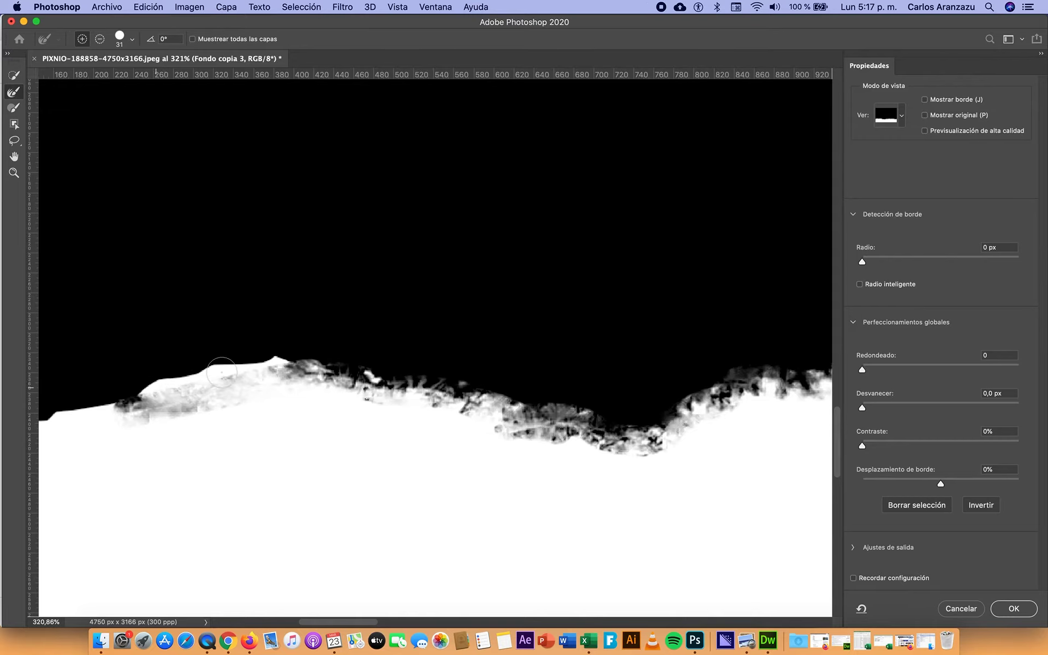
drag(222, 372, 289, 361)
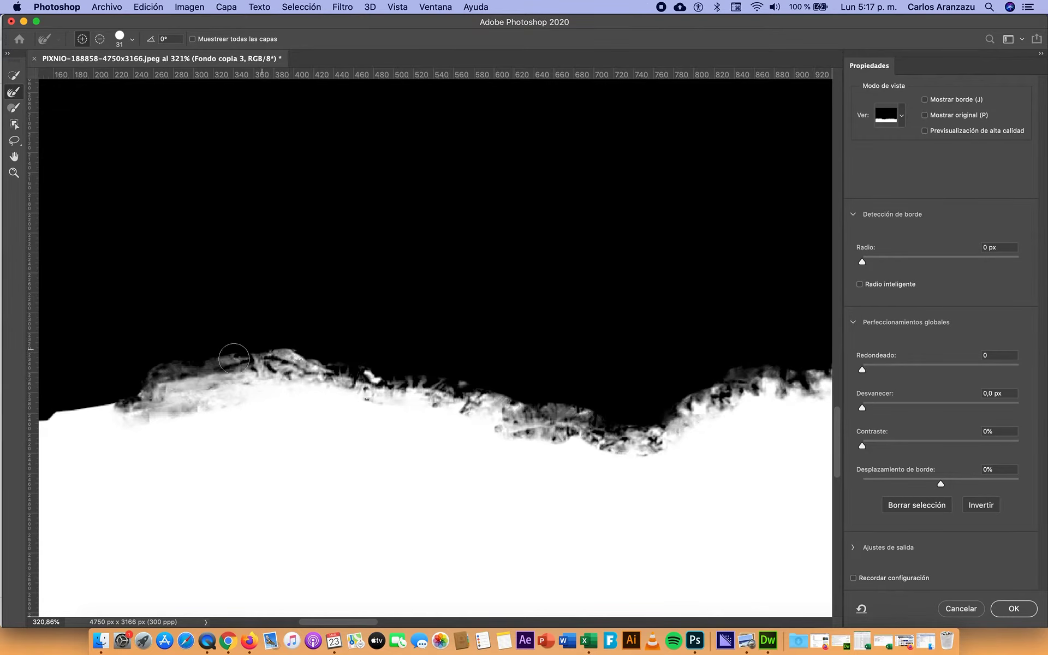
key(super+z)
scroll(592, 330, left, 8)
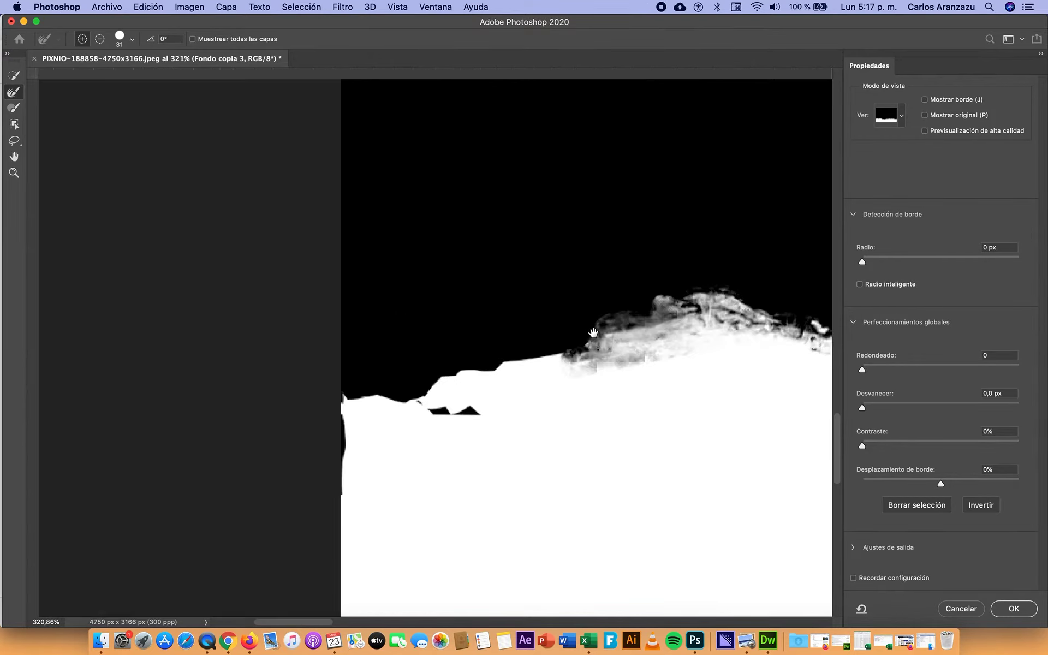
drag(552, 365, 376, 389)
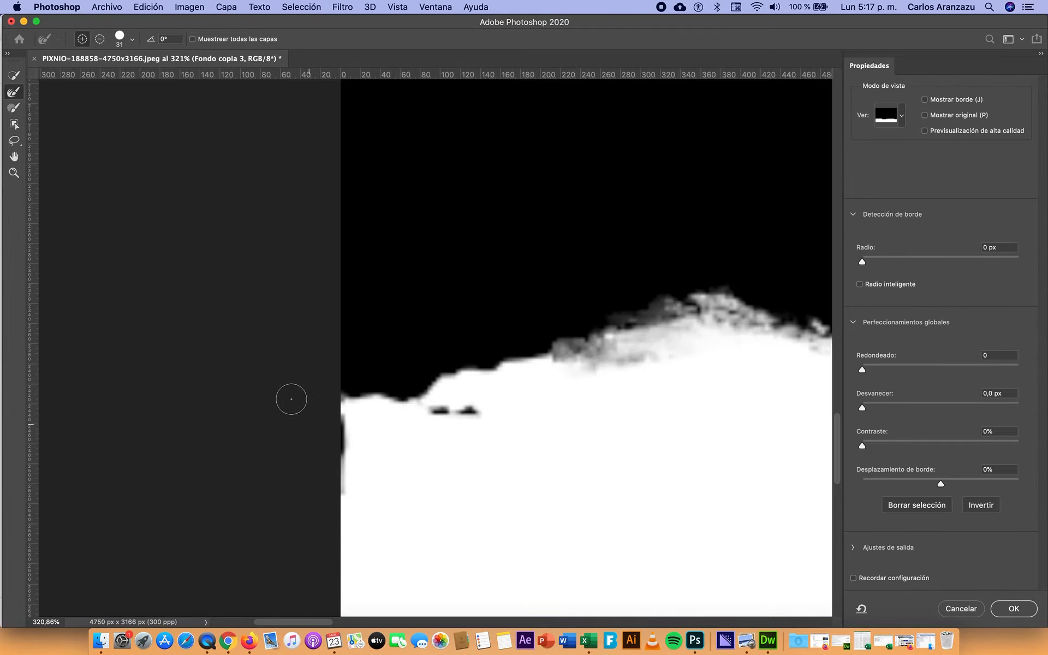
click(15, 109)
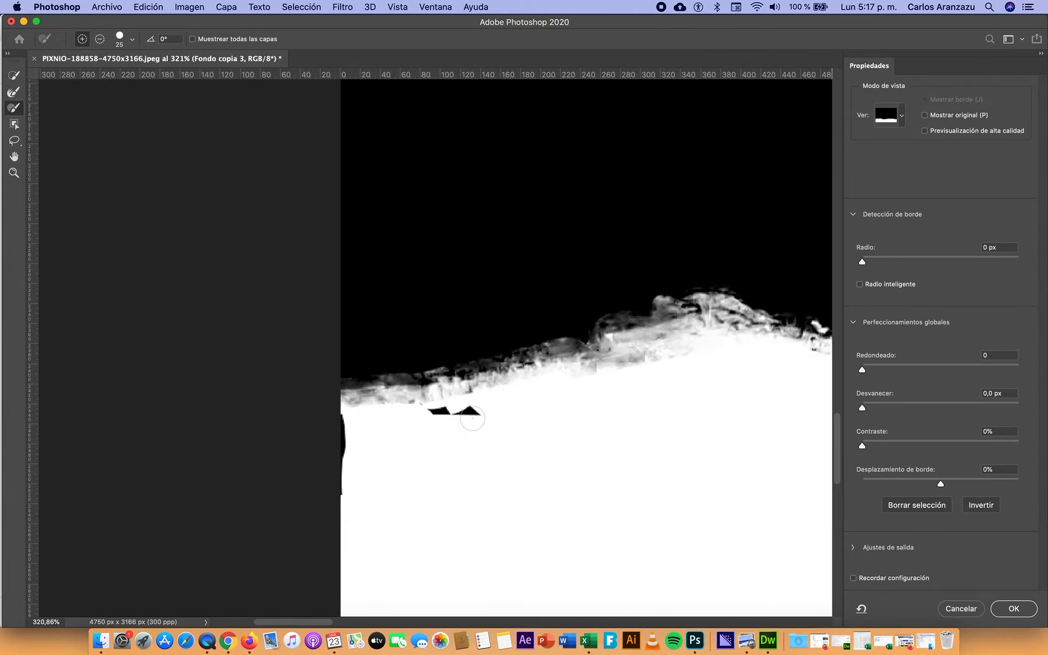
drag(487, 415, 502, 420)
drag(334, 417, 340, 519)
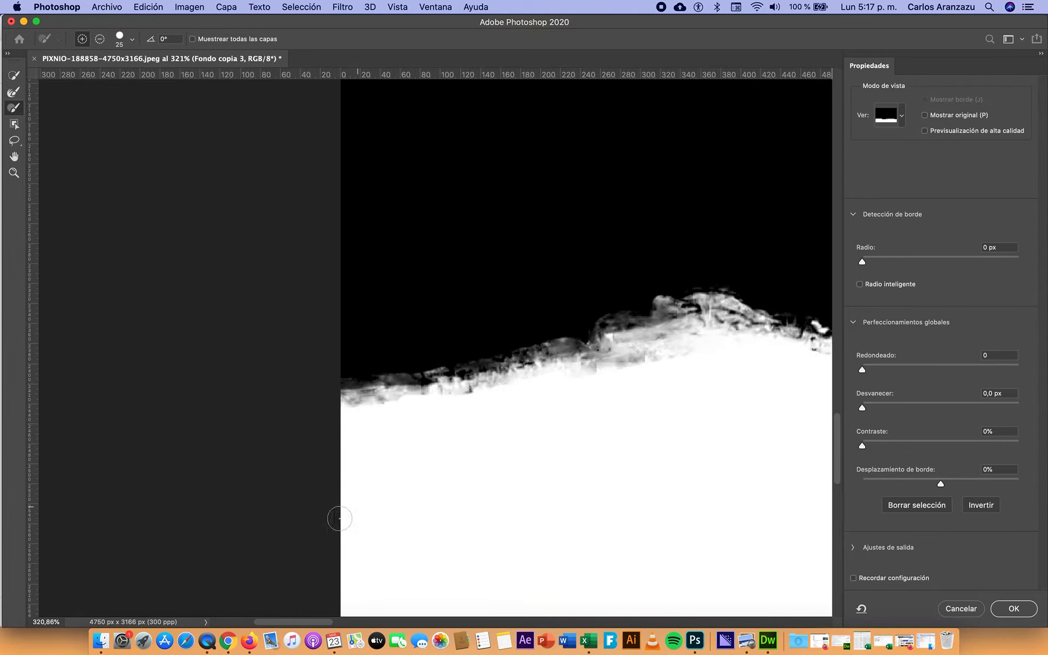
Soften the jagged horizon edge stretch by stretch up to the hillside.
click(14, 92)
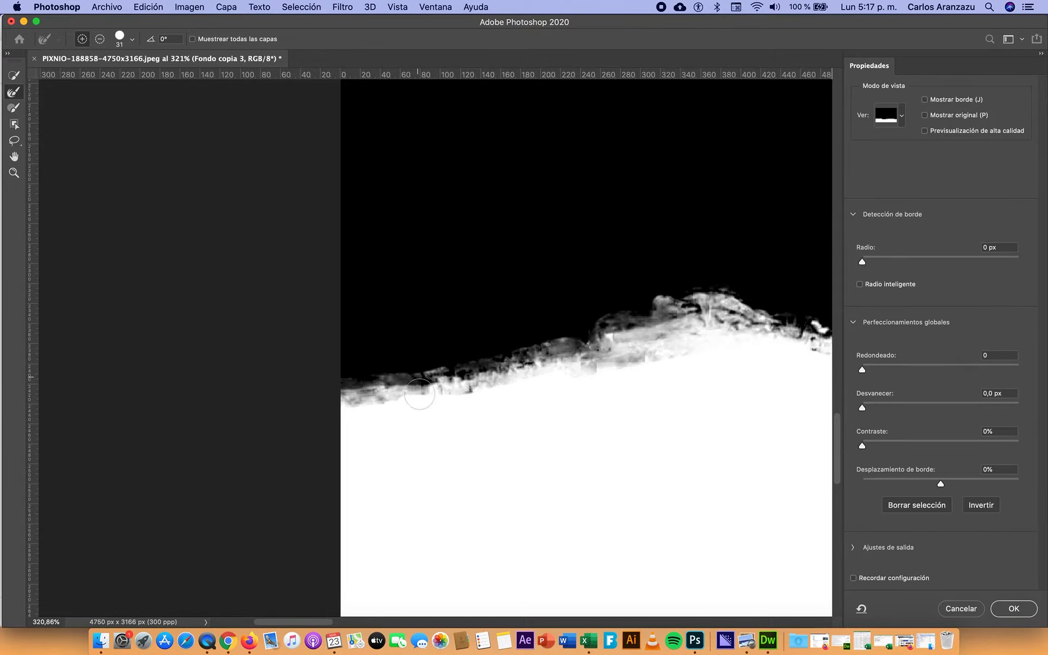
drag(327, 375, 497, 373)
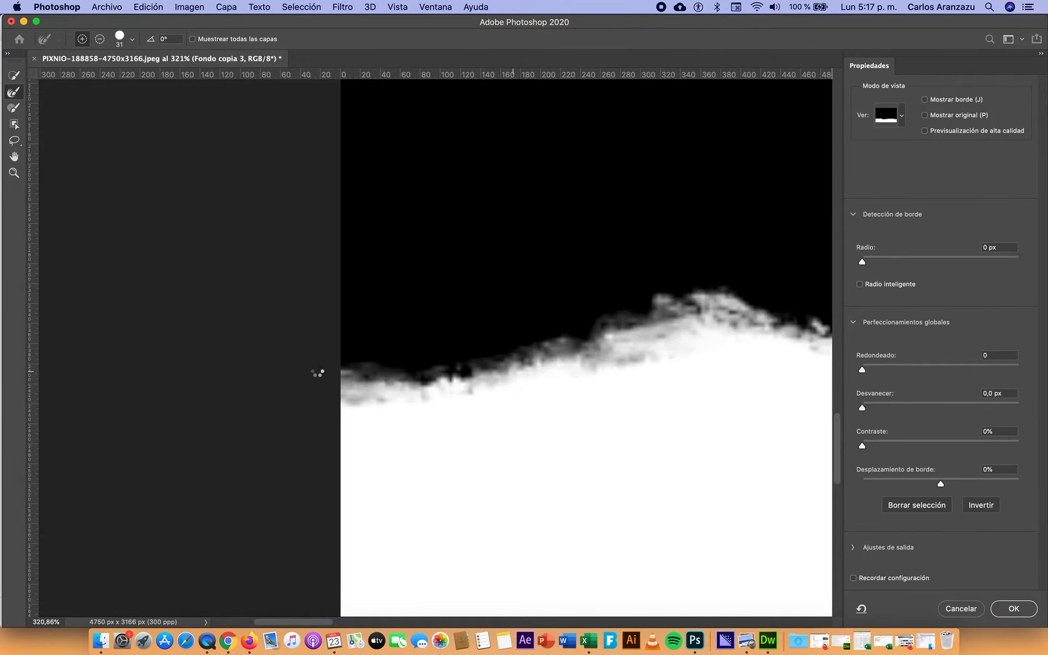
drag(580, 375, 306, 341)
drag(486, 402, 435, 386)
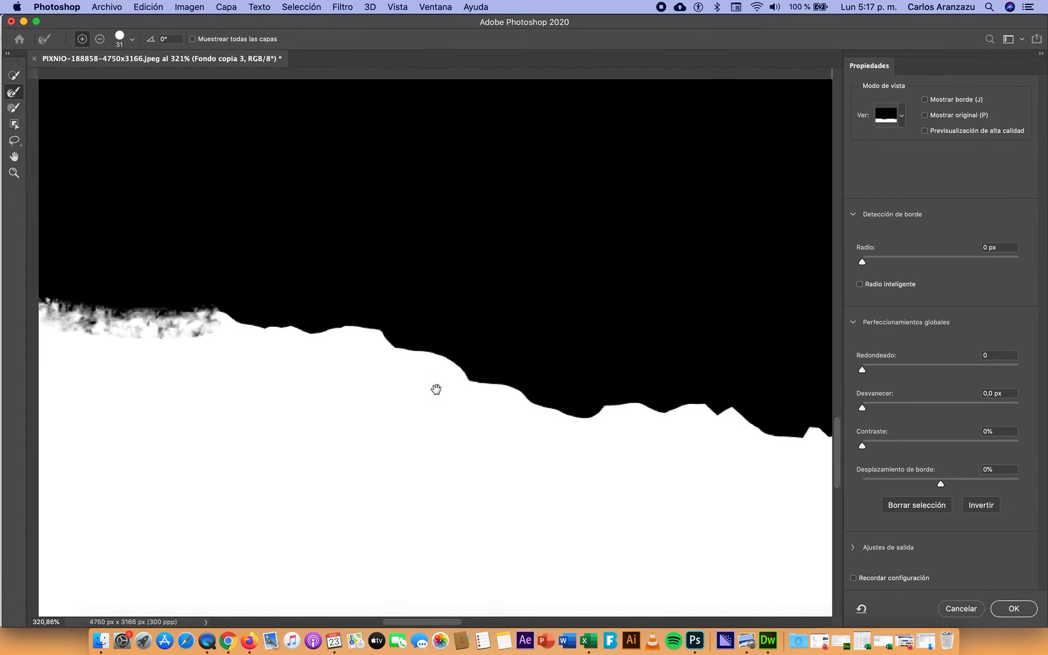
drag(254, 332, 474, 374)
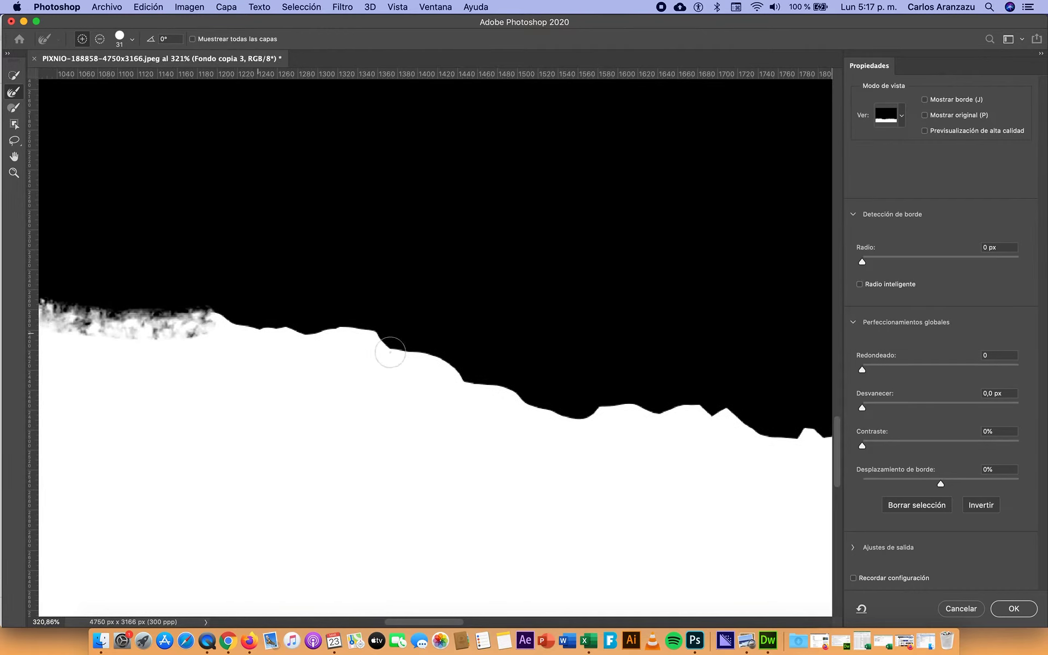
mouse_move(563, 412)
mouse_down()
mouse_move(626, 426)
mouse_move(306, 333)
mouse_up()
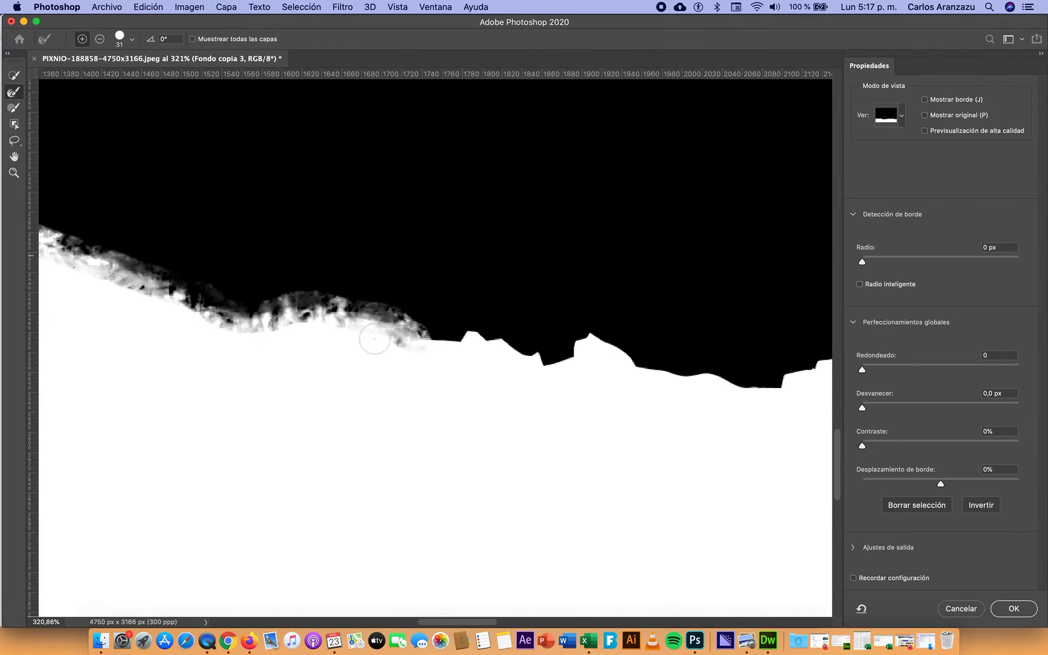
mouse_move(409, 329)
mouse_down()
mouse_move(775, 373)
mouse_move(546, 375)
mouse_up()
Refine the hard edge across the horizon, slope and ridge top, undoing one trial Brush stroke.
scroll(253, 345, right, 10)
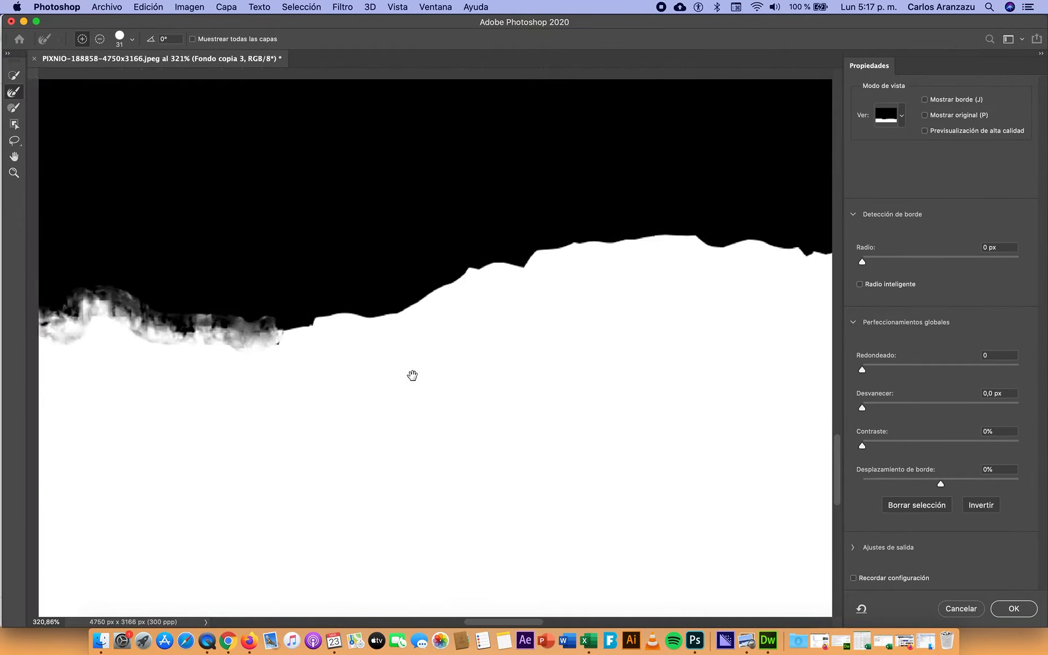
mouse_move(181, 316)
mouse_down()
mouse_move(284, 290)
mouse_move(374, 238)
mouse_move(542, 224)
mouse_move(688, 231)
mouse_up()
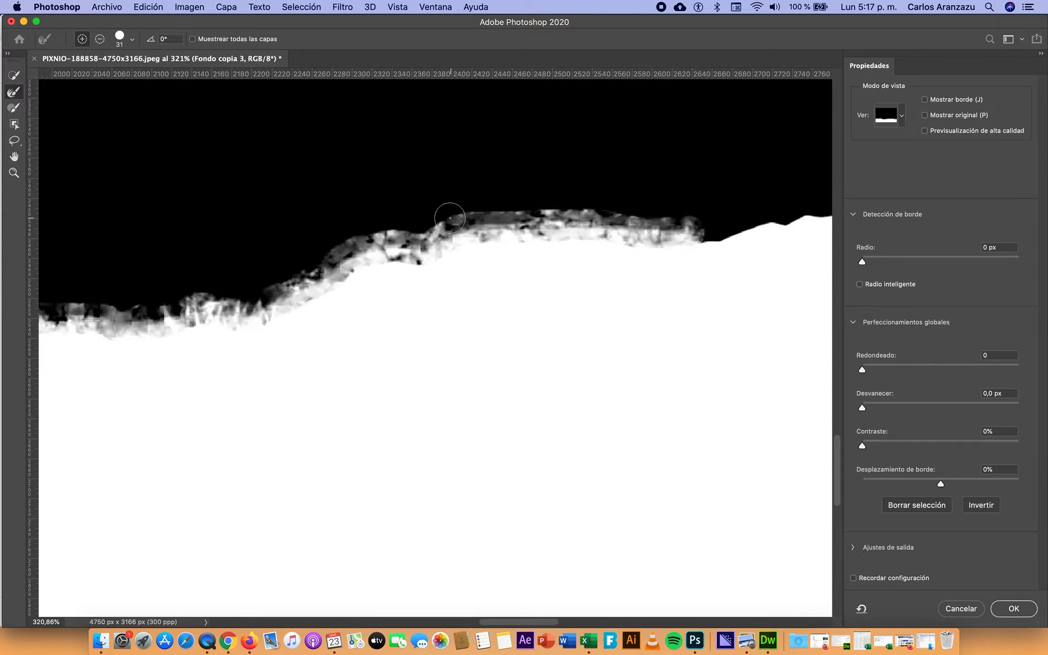
drag(383, 227, 299, 300)
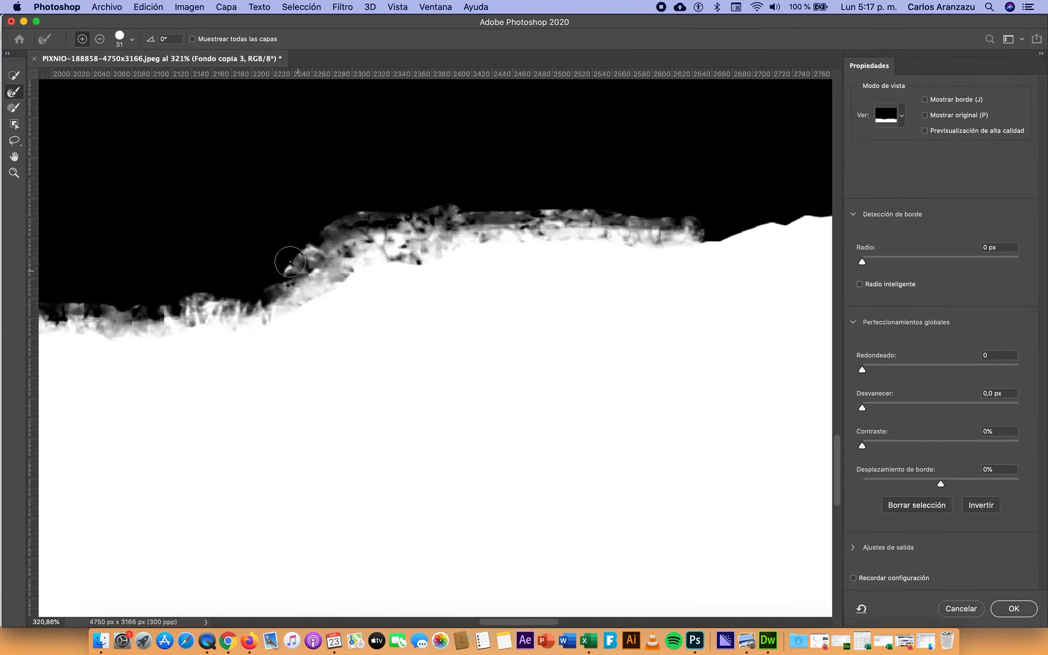
drag(290, 261, 293, 248)
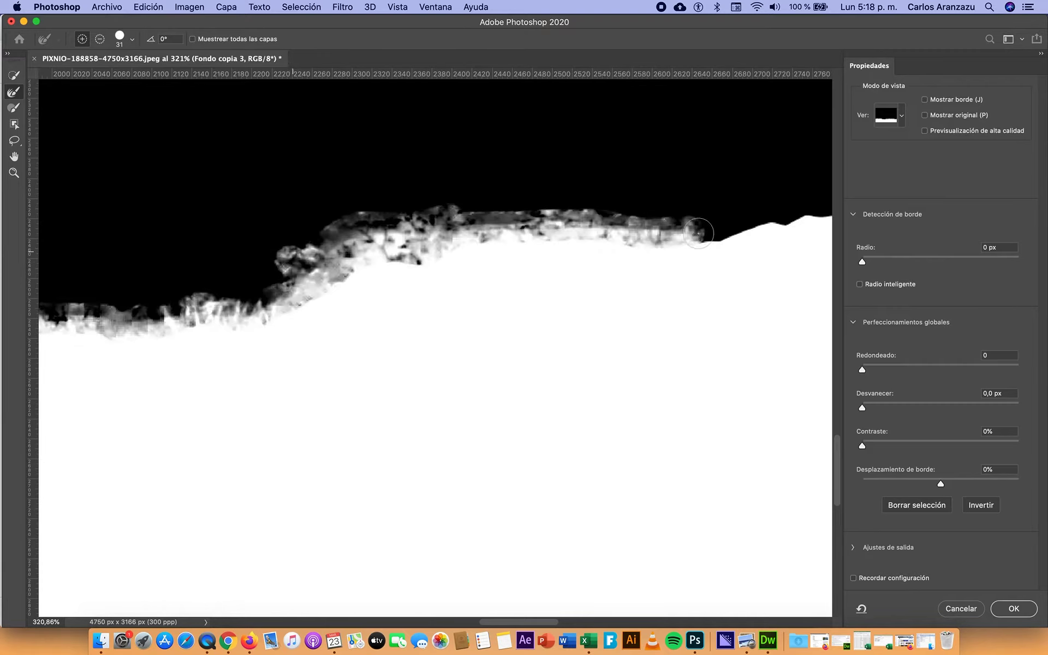
drag(644, 218, 701, 227)
drag(364, 282, 170, 304)
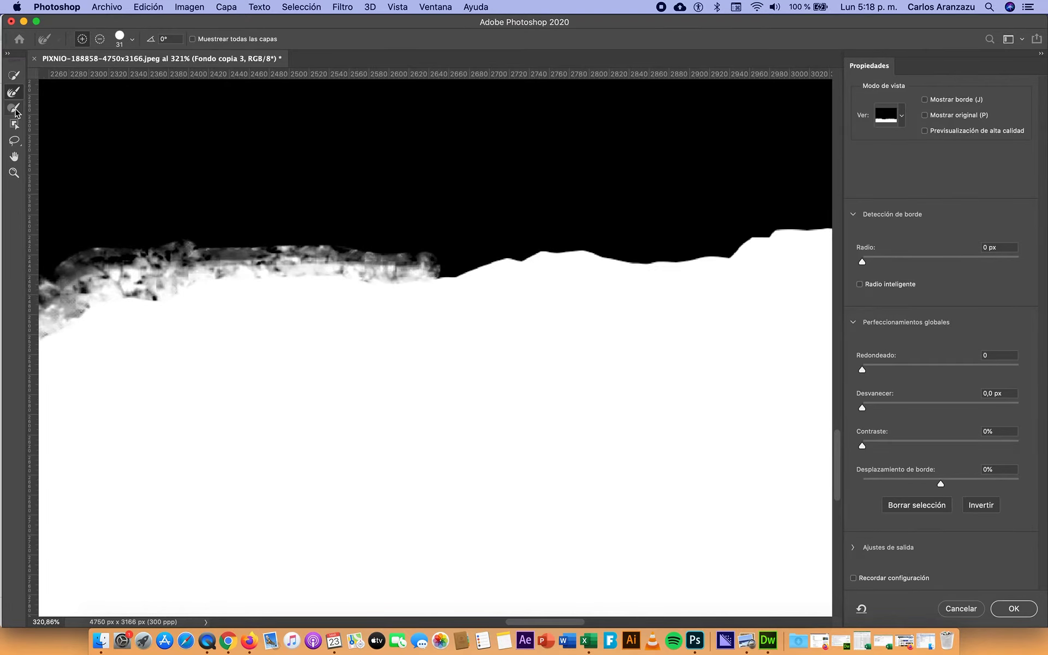
click(16, 111)
drag(213, 249, 256, 249)
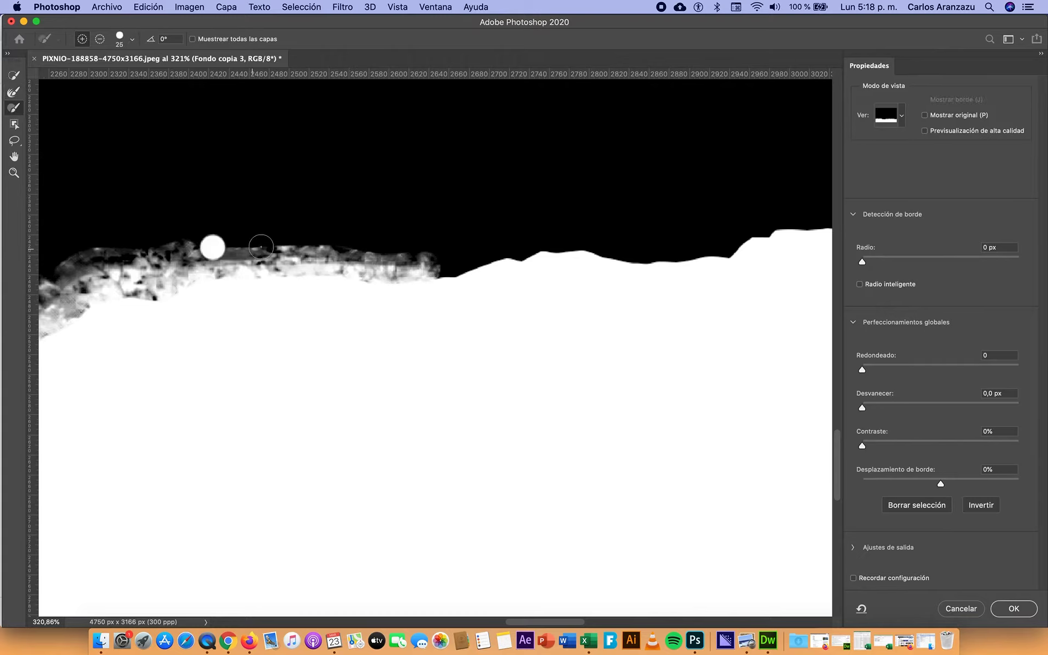
key(super+z)
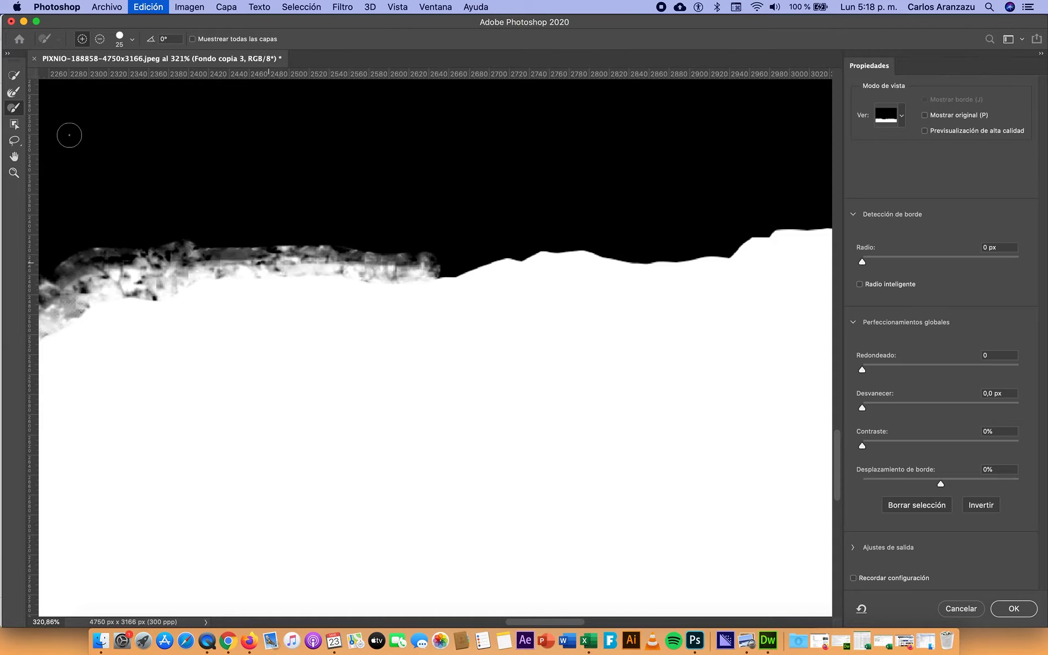
click(15, 94)
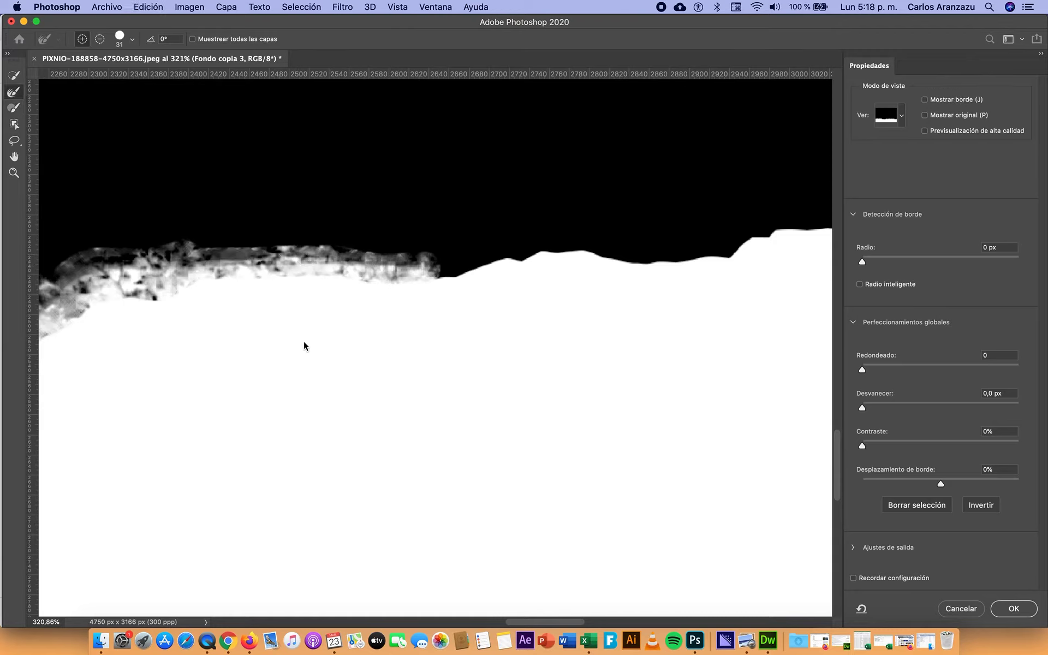
Refine the middle horizon with Alt held and soften the hard edge on the right.
key(alt)
drag(331, 256, 244, 250)
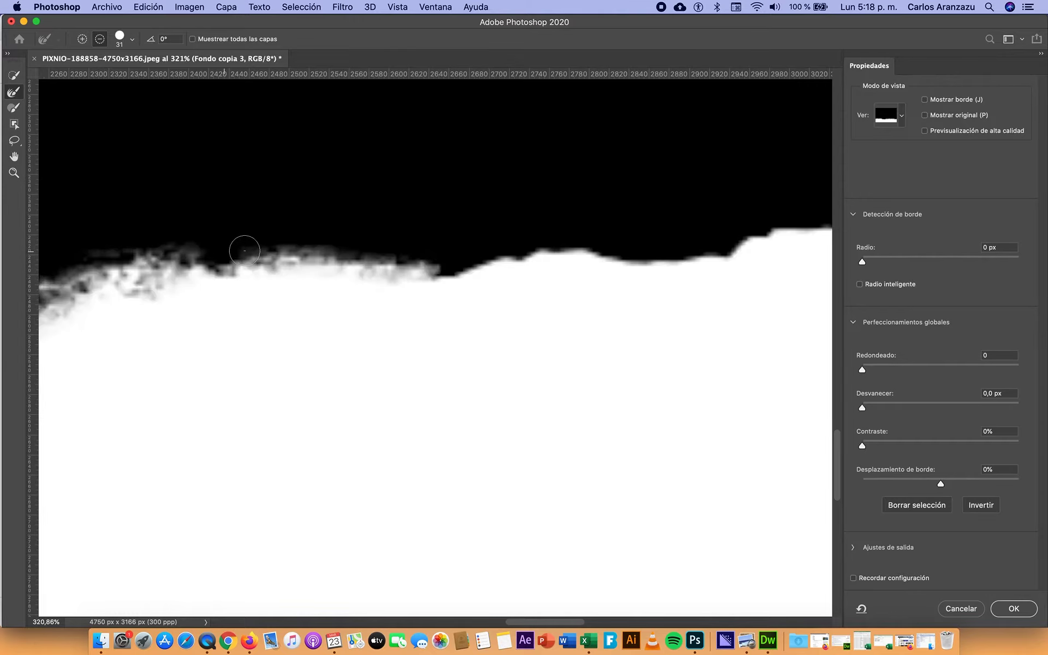
drag(170, 261, 210, 260)
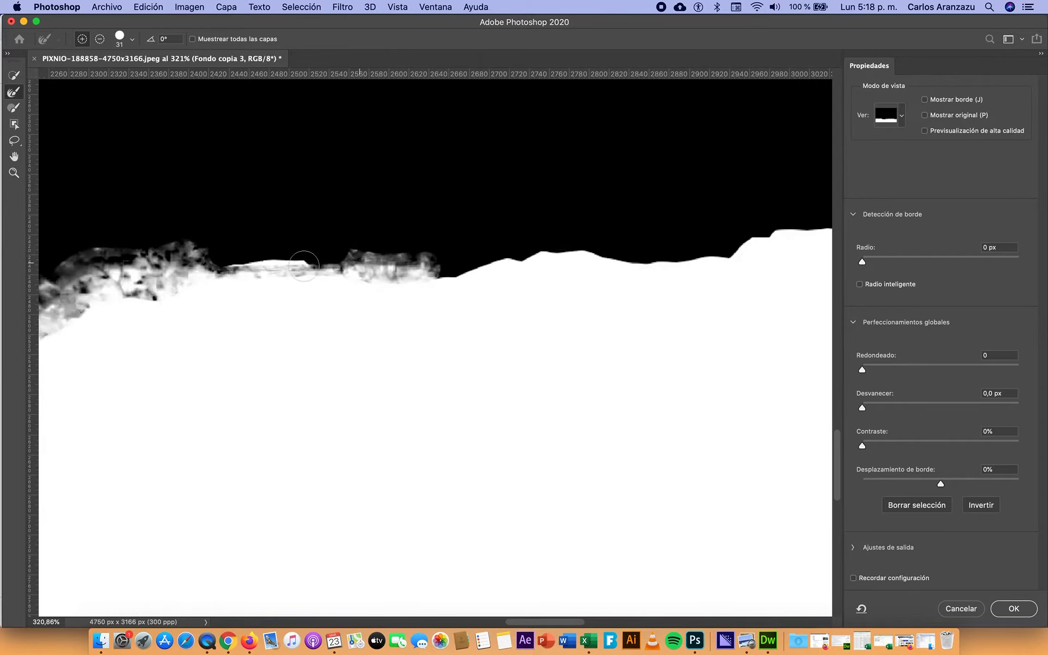
drag(293, 265, 218, 258)
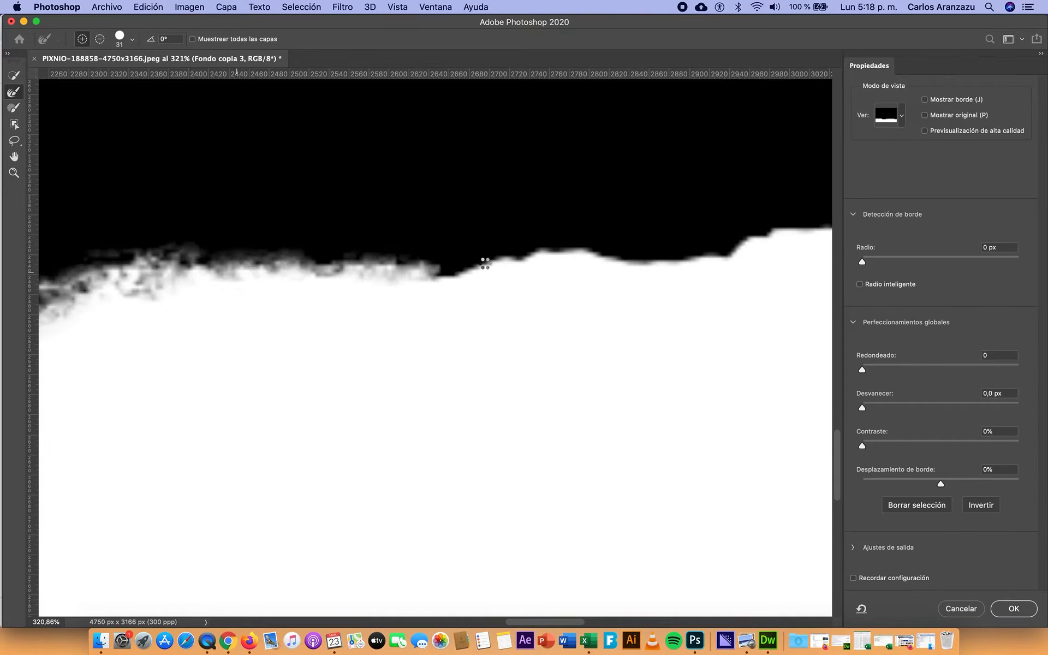
drag(544, 247, 774, 272)
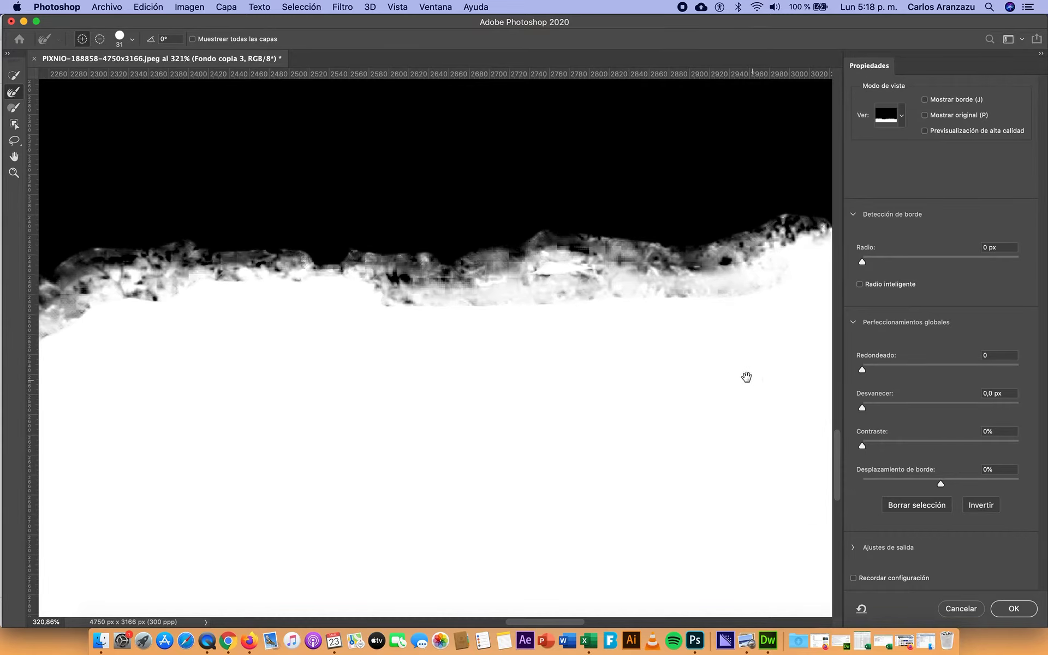
key(super+r)
drag(578, 371, 219, 355)
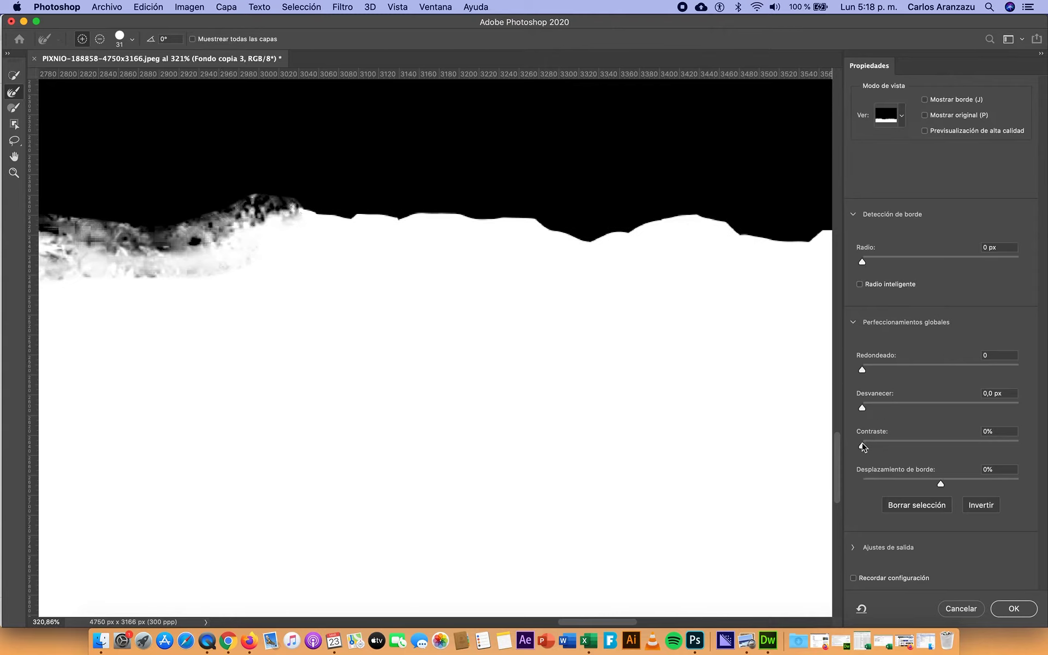
Set Contraste to 13% and refine the hard right-hand horizon, undoing one bad stroke.
drag(882, 450, 884, 451)
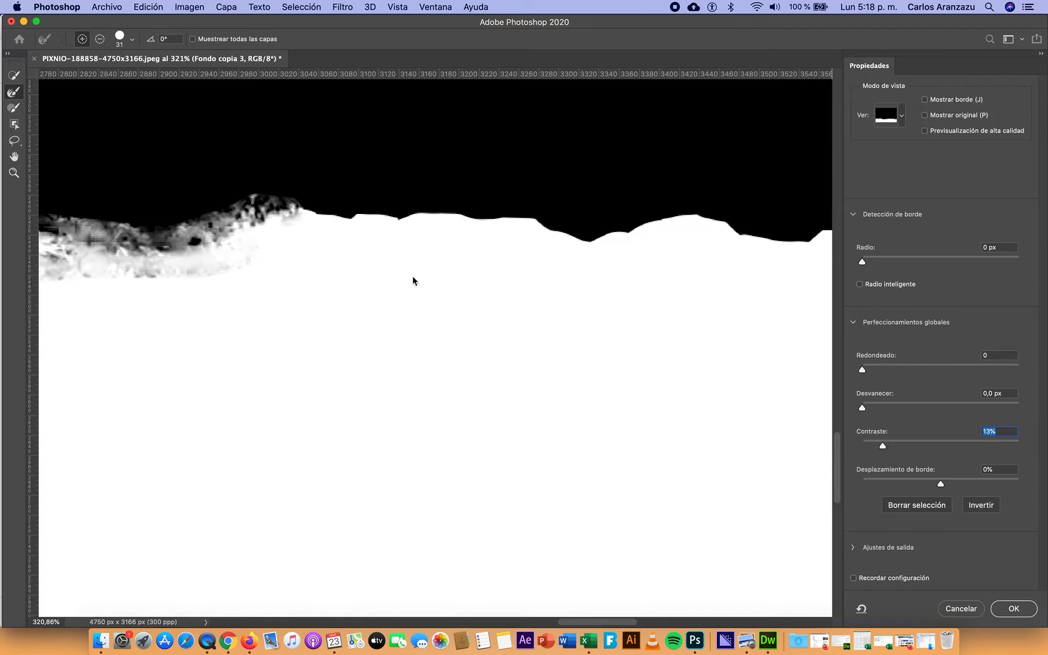
drag(309, 211, 557, 229)
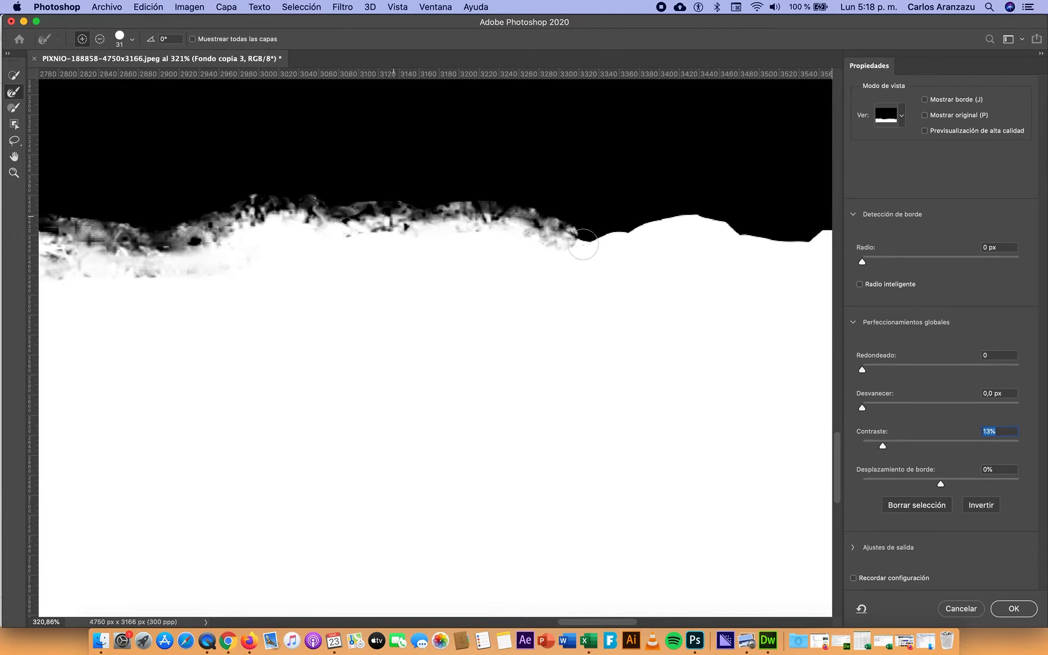
drag(583, 244, 783, 250)
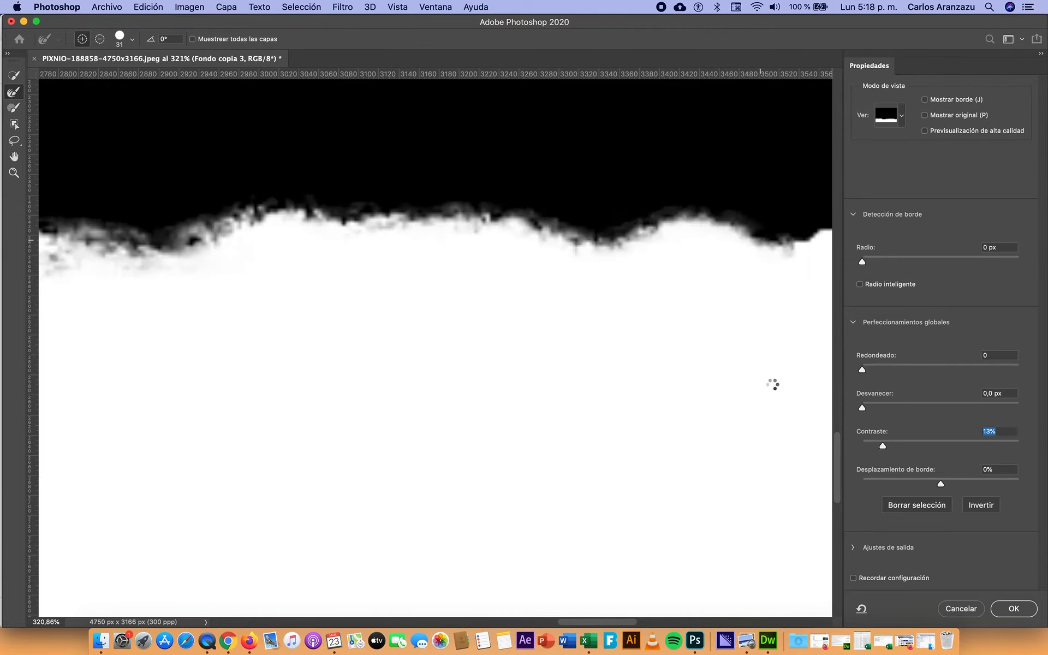
mouse_move(672, 330)
mouse_down()
mouse_move(386, 333)
mouse_move(336, 346)
mouse_up()
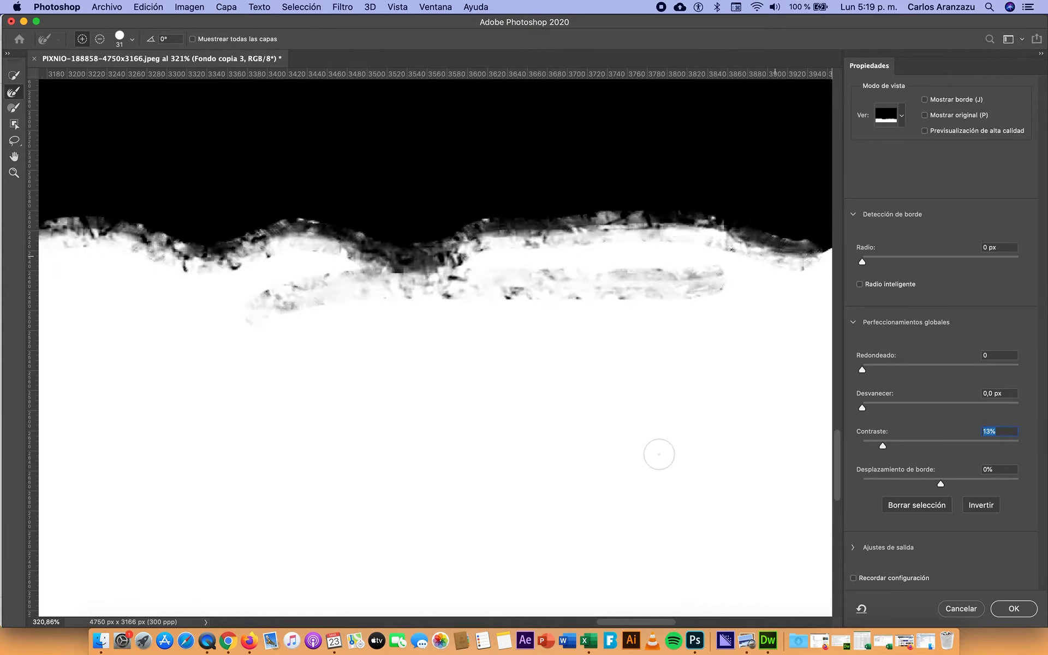
key(cmd+z)
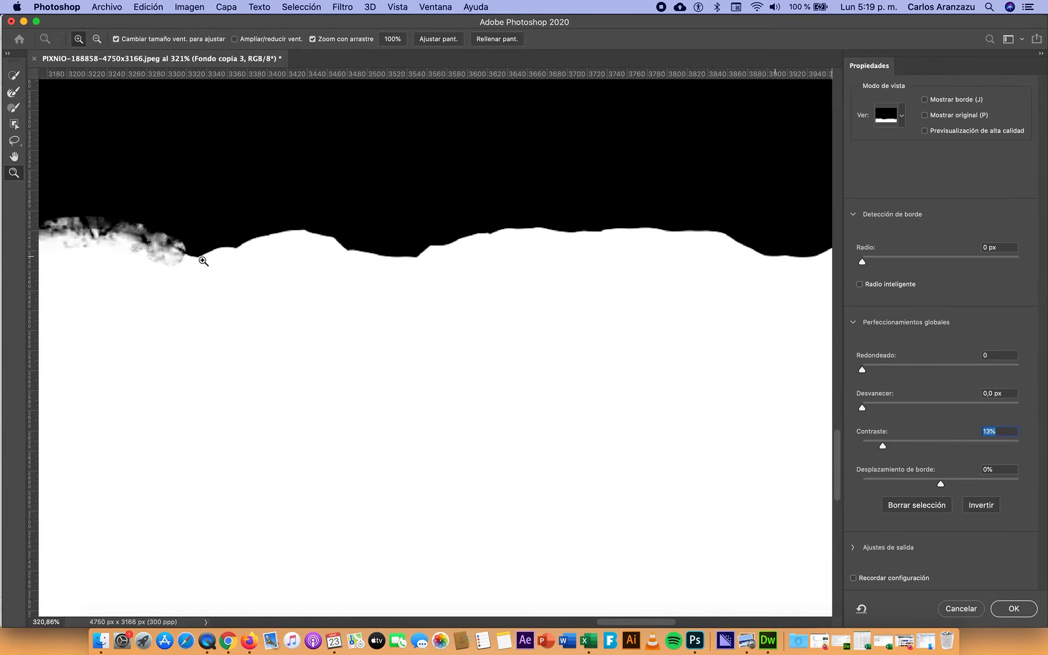
key(r)
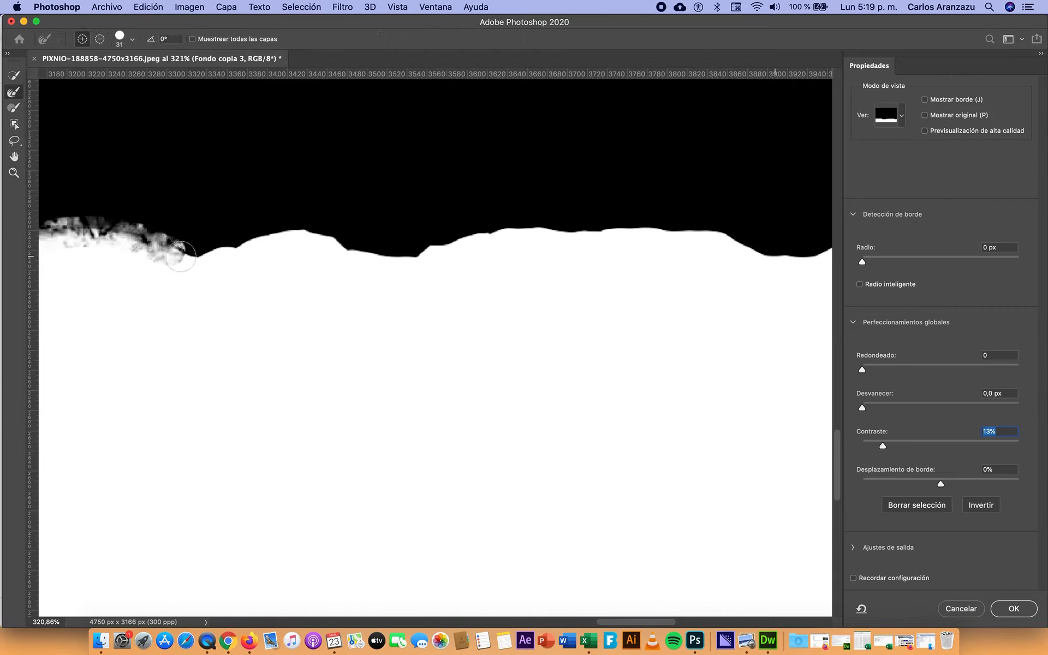
mouse_move(246, 237)
mouse_down()
mouse_move(668, 228)
mouse_move(773, 253)
mouse_move(626, 248)
mouse_up()
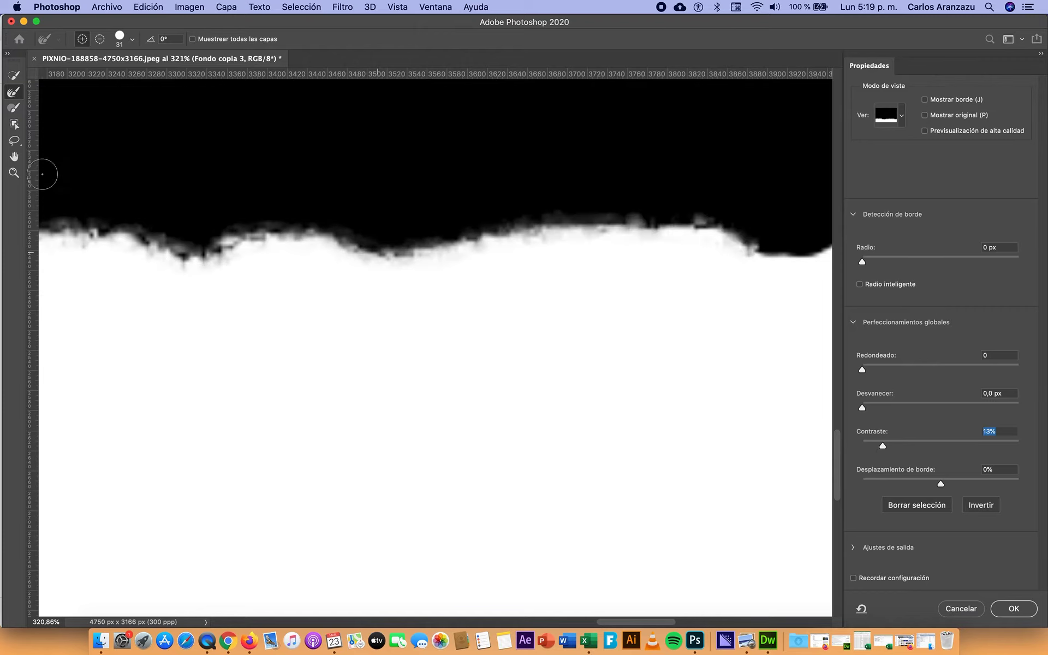
click(14, 172)
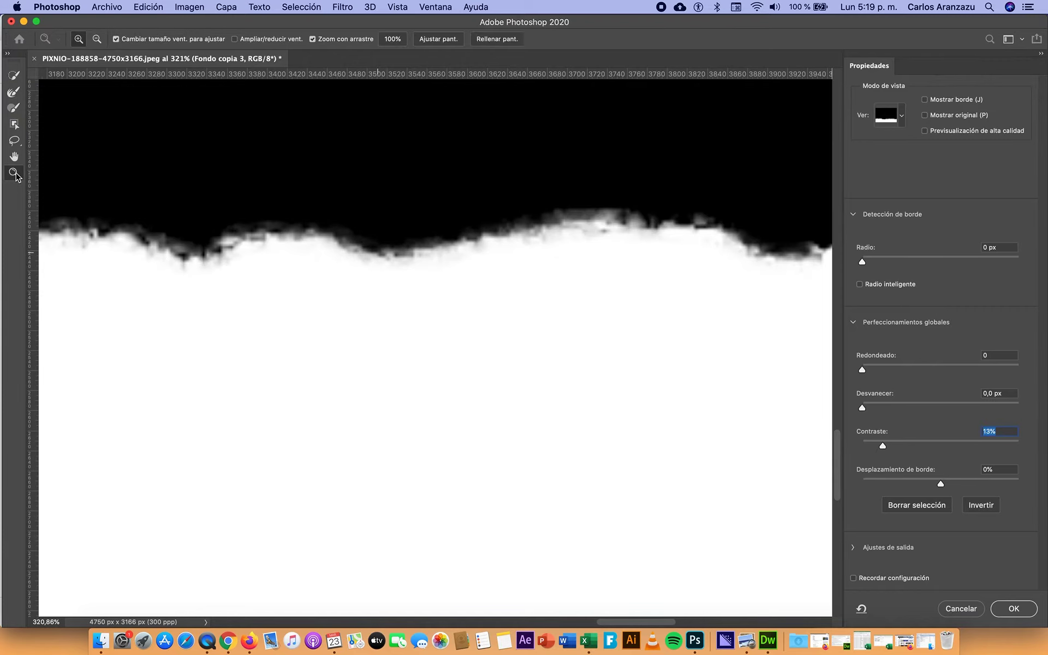
Zoom out three steps, soften the right grass edge, and accept Select and Mask.
click(97, 39)
click(418, 302)
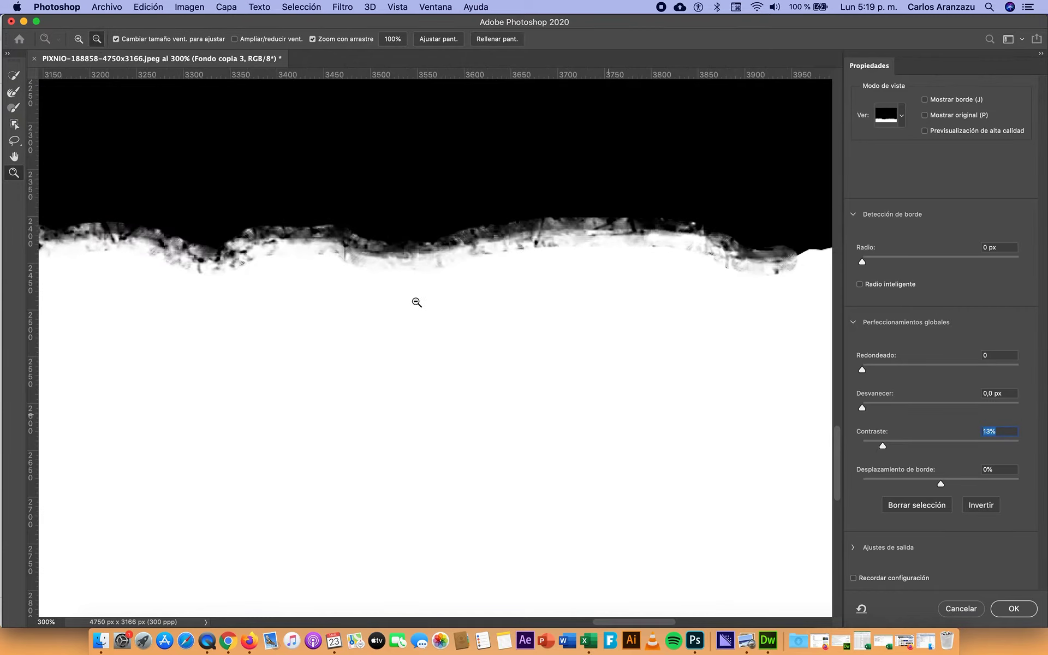
click(418, 302)
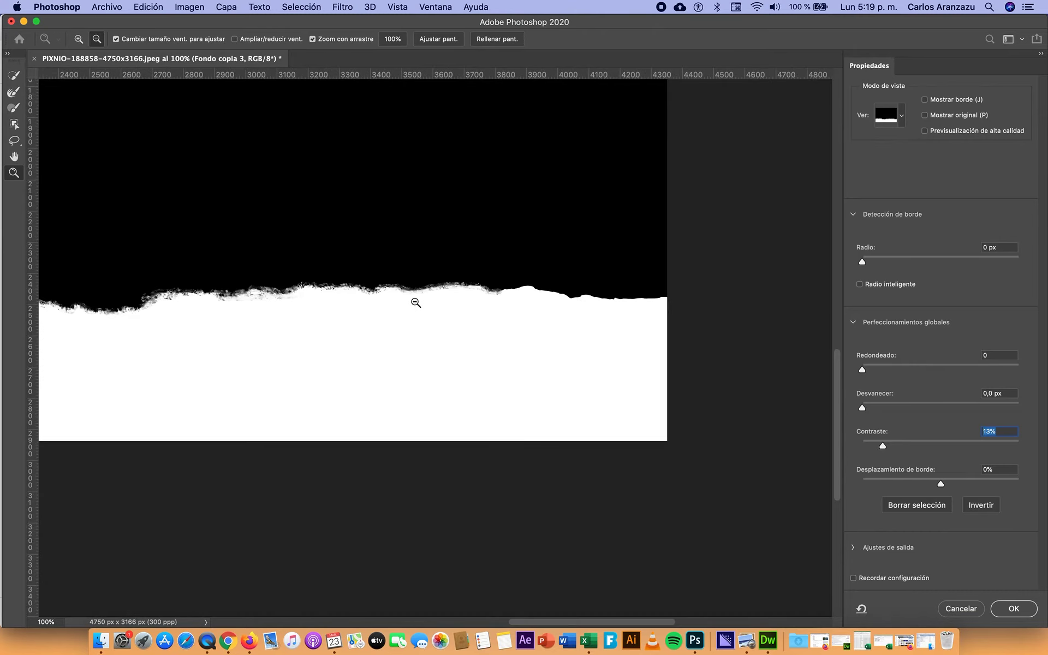
click(416, 302)
click(13, 92)
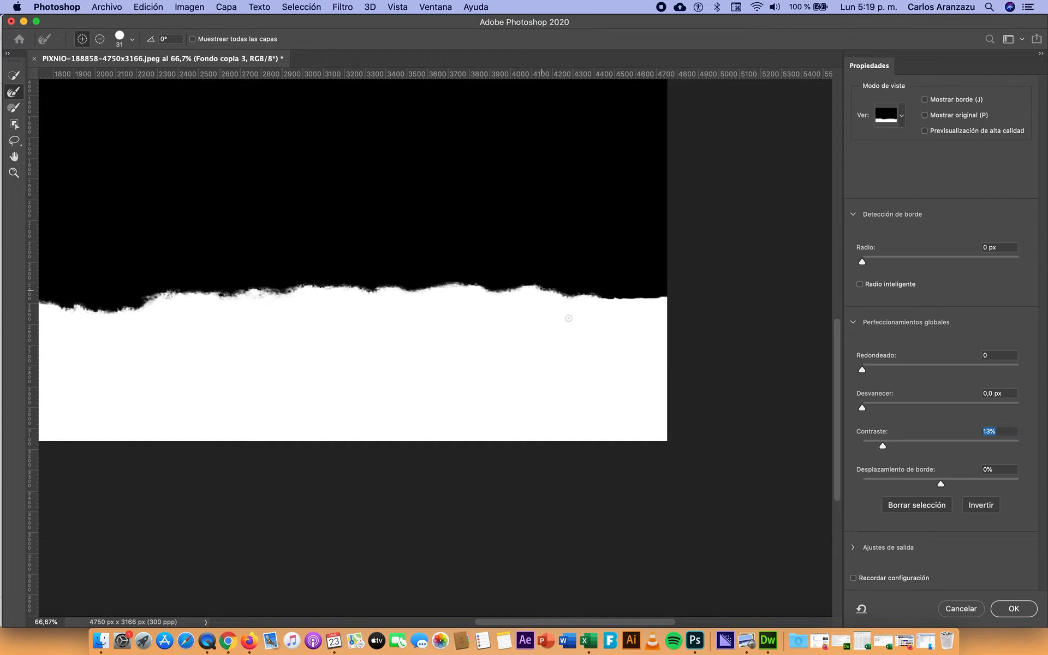
drag(568, 318, 627, 300)
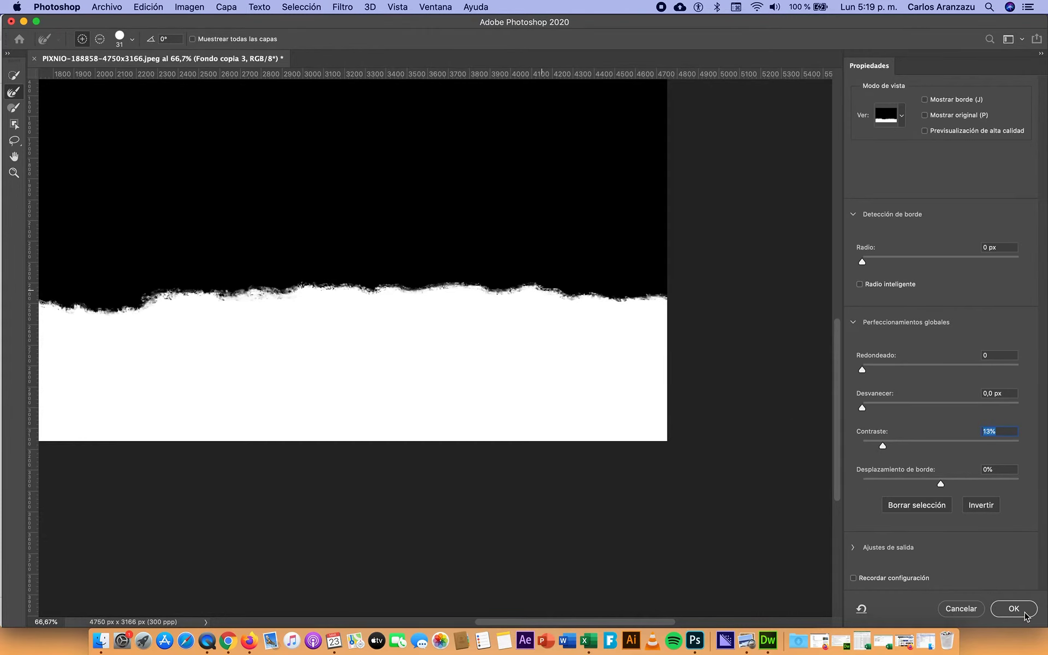
key(Return)
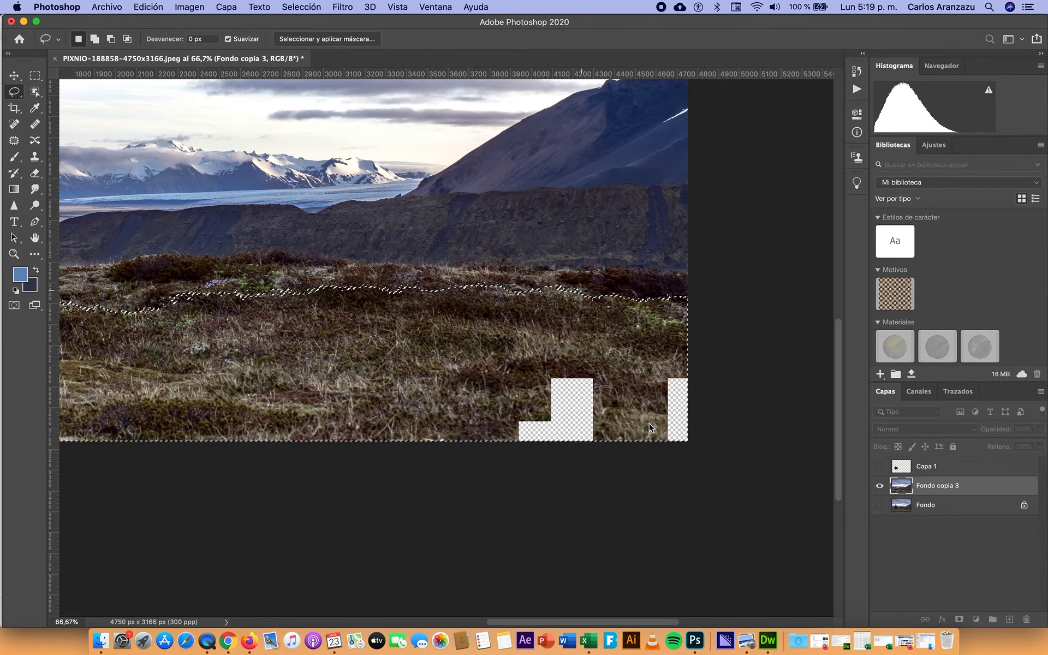
Use Edición > Copiar then Edición > Pegar to place the grass on Capa 2.
click(148, 7)
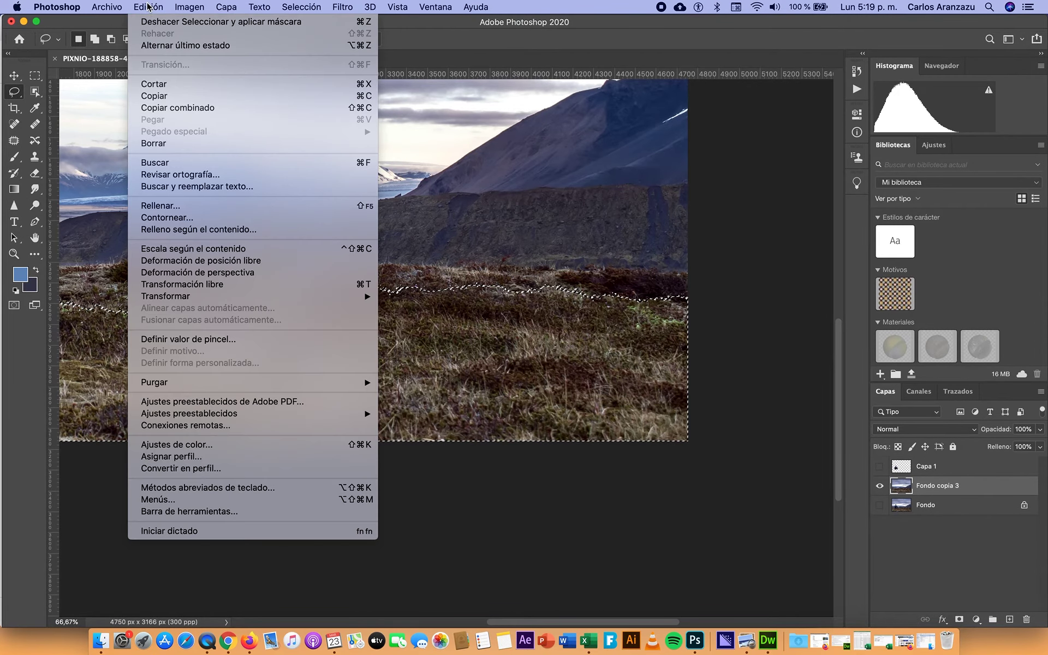
click(158, 97)
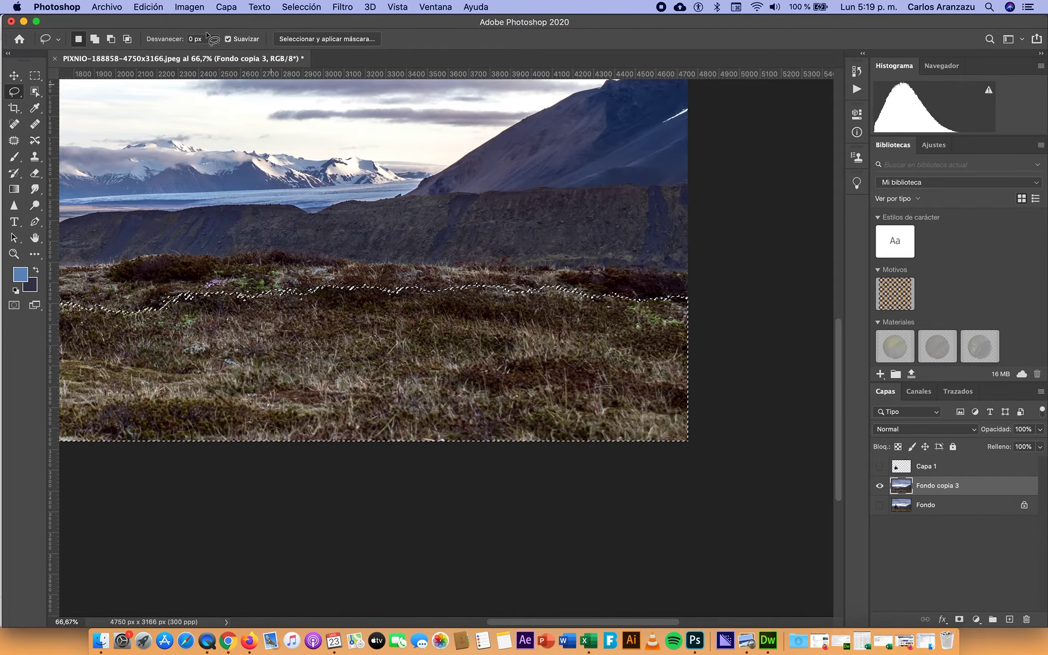
click(148, 7)
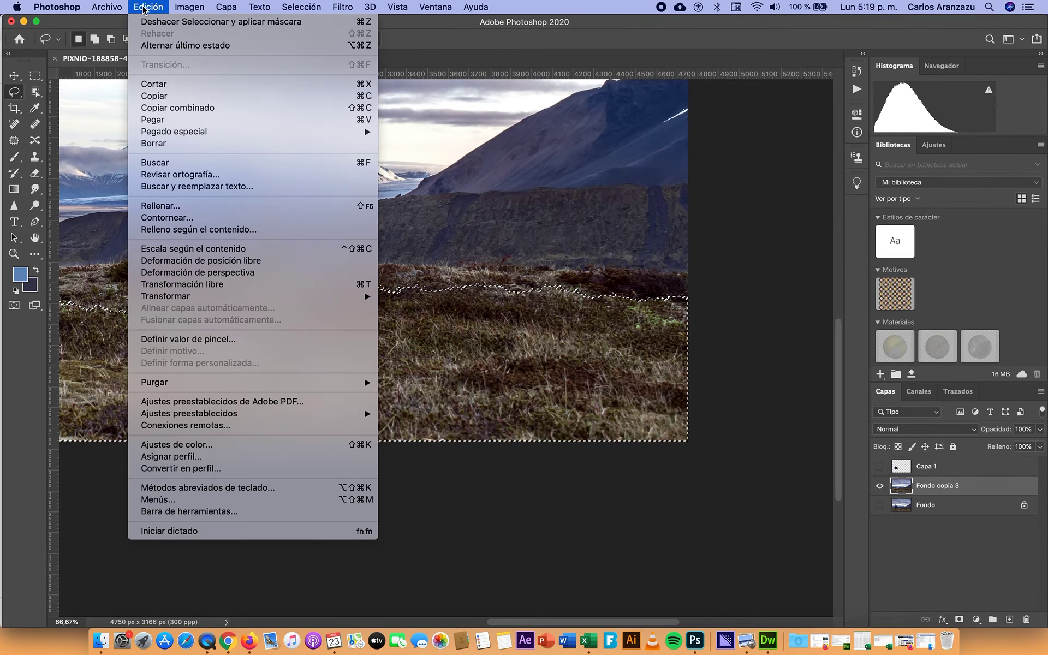
click(175, 120)
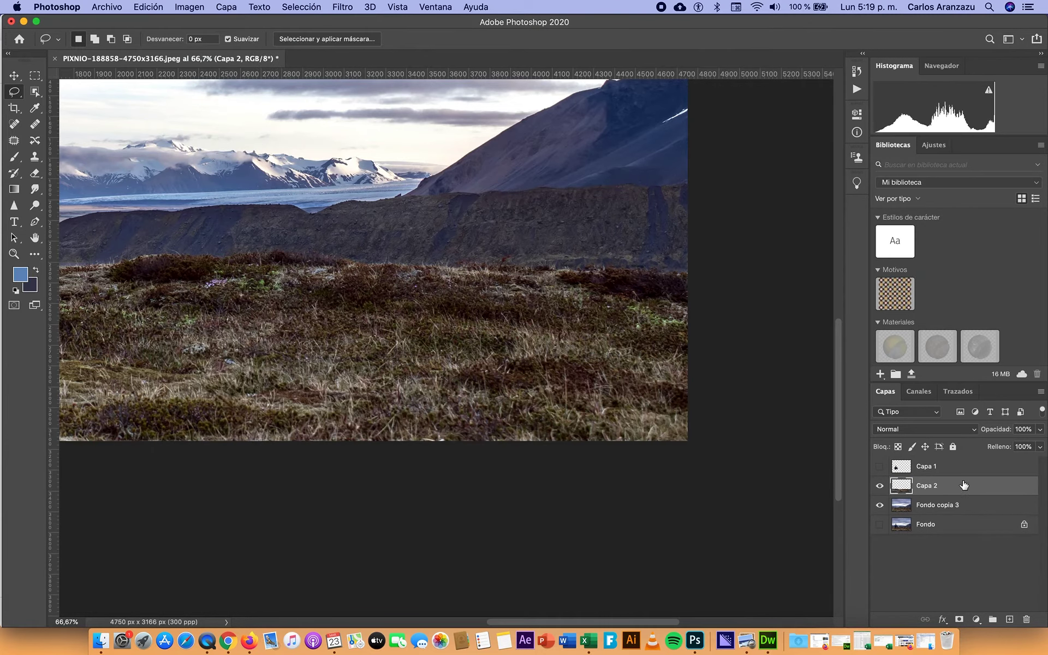
Hide Fondo copia 3 and Fondo so the man and grass show on transparency, fitted to window.
click(879, 505)
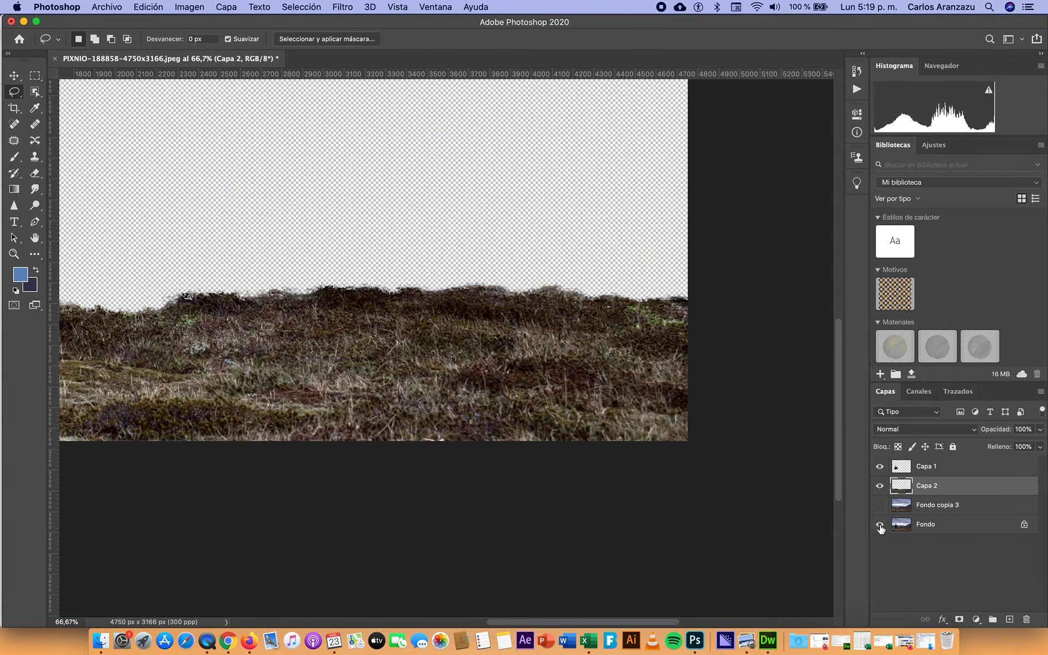
click(879, 525)
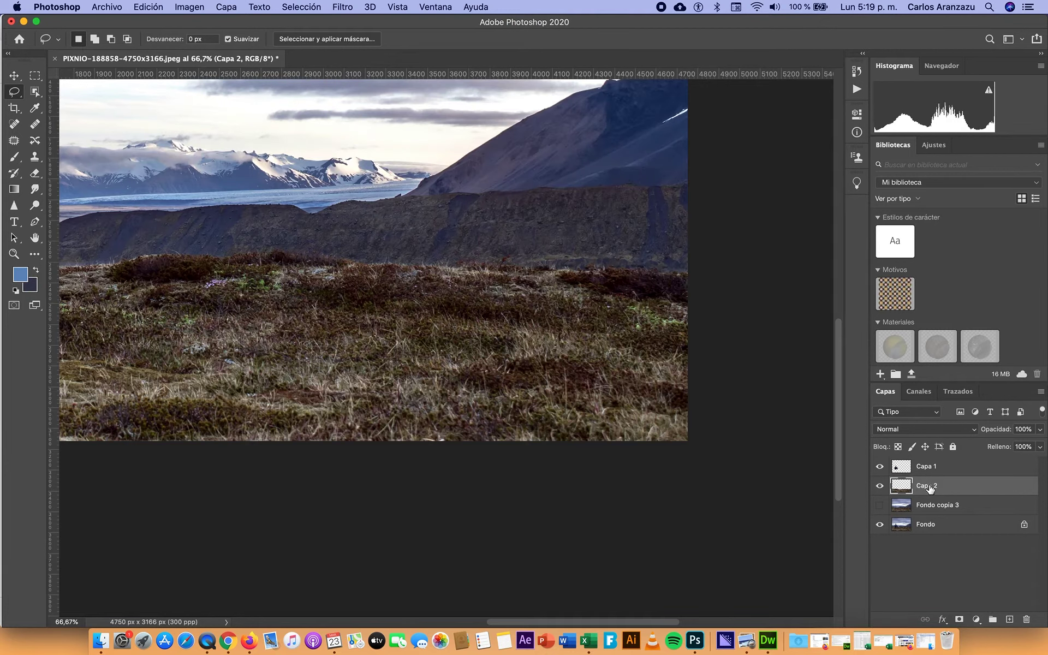
click(878, 525)
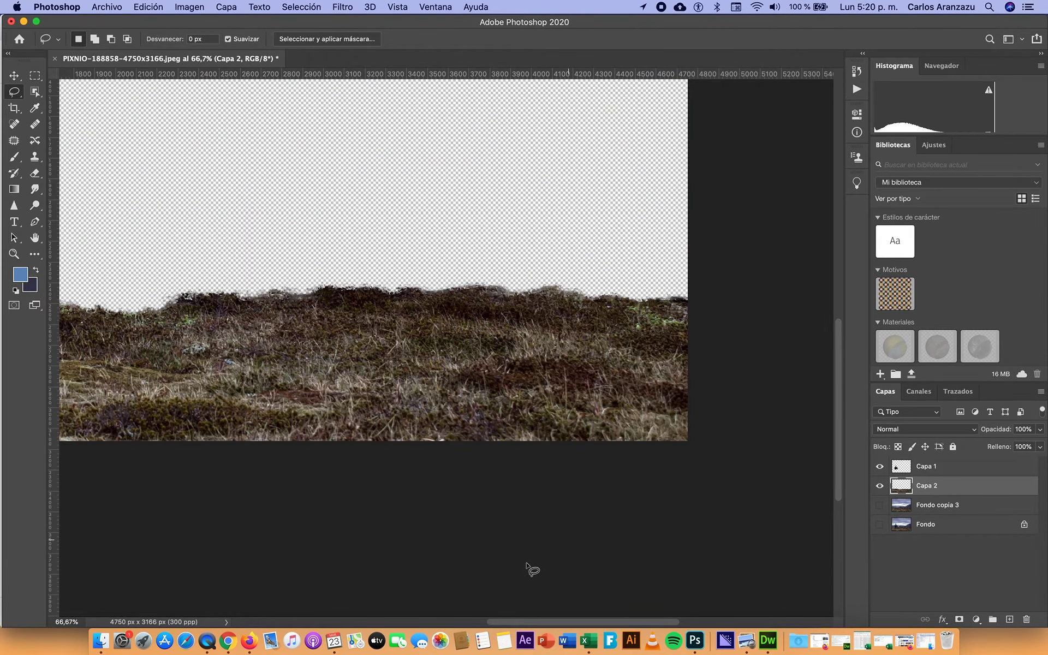
key(super+minus)
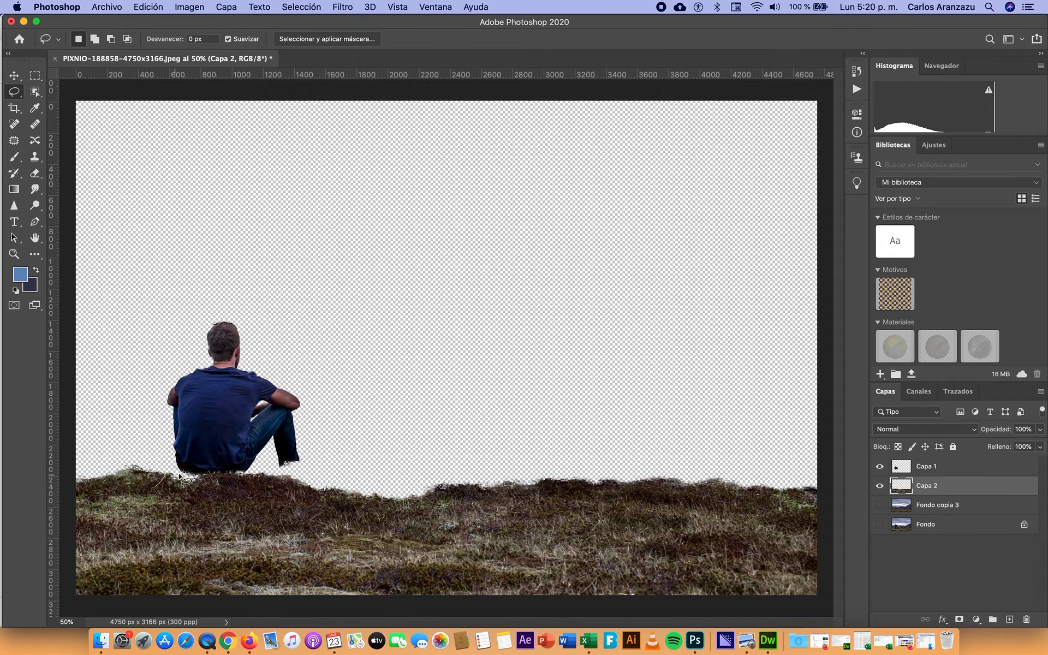
Lasso the grass strip beneath the seated man and make the original Fondo layer active.
mouse_move(191, 474)
mouse_down()
mouse_move(312, 472)
mouse_move(326, 488)
mouse_move(153, 488)
mouse_up()
click(910, 512)
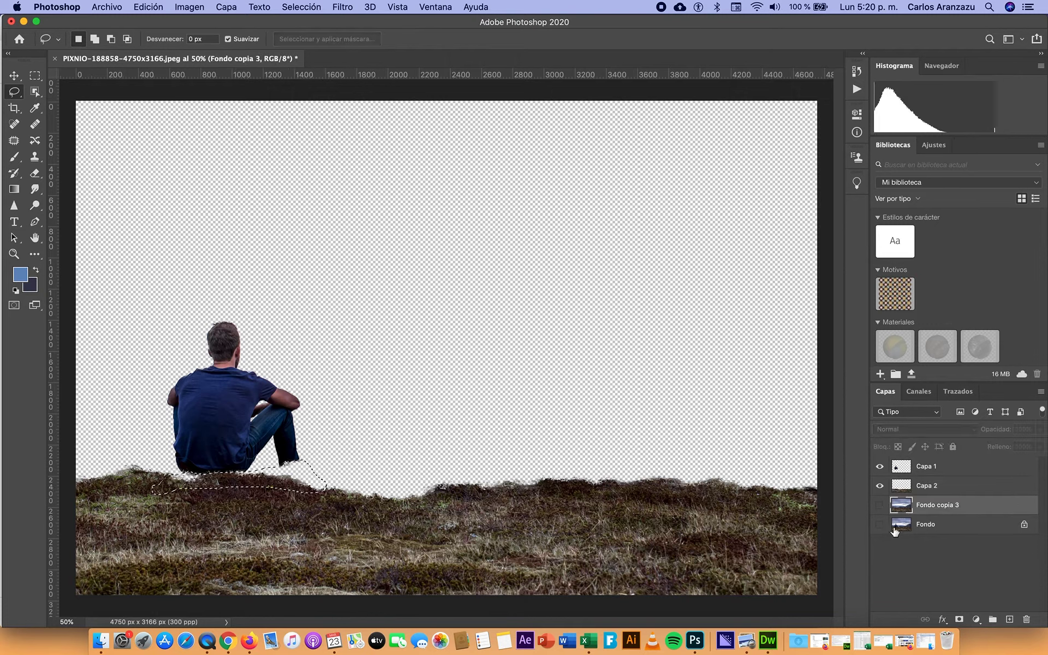
key(ctrl+d)
click(899, 530)
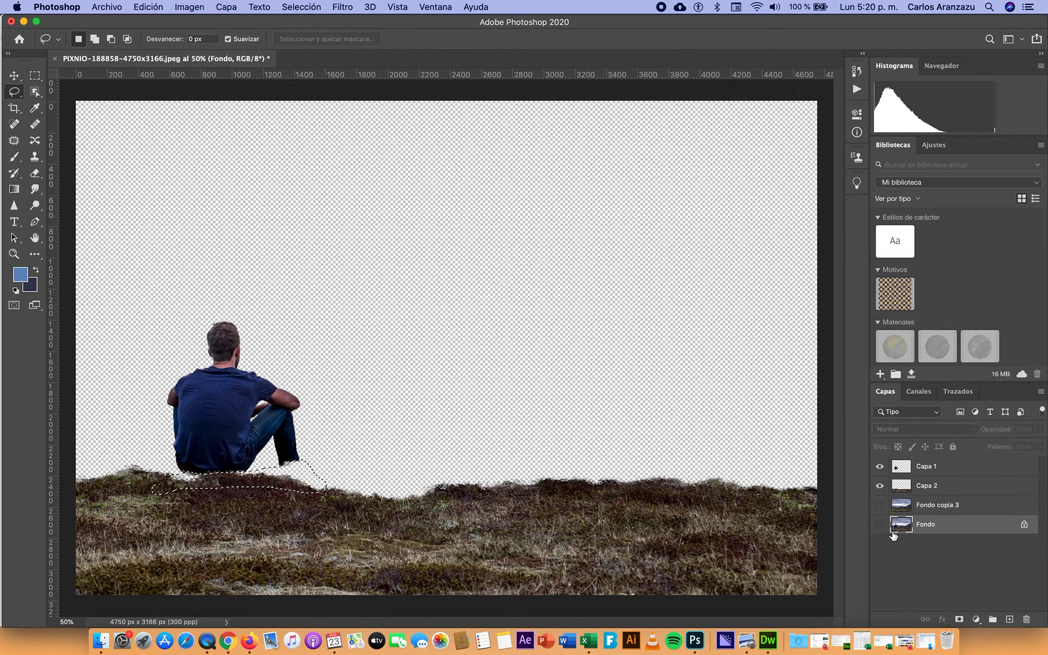
Hide Capa 2 and Capa 1, show Fondo, and enter Select and Mask for the strip.
click(879, 485)
click(879, 466)
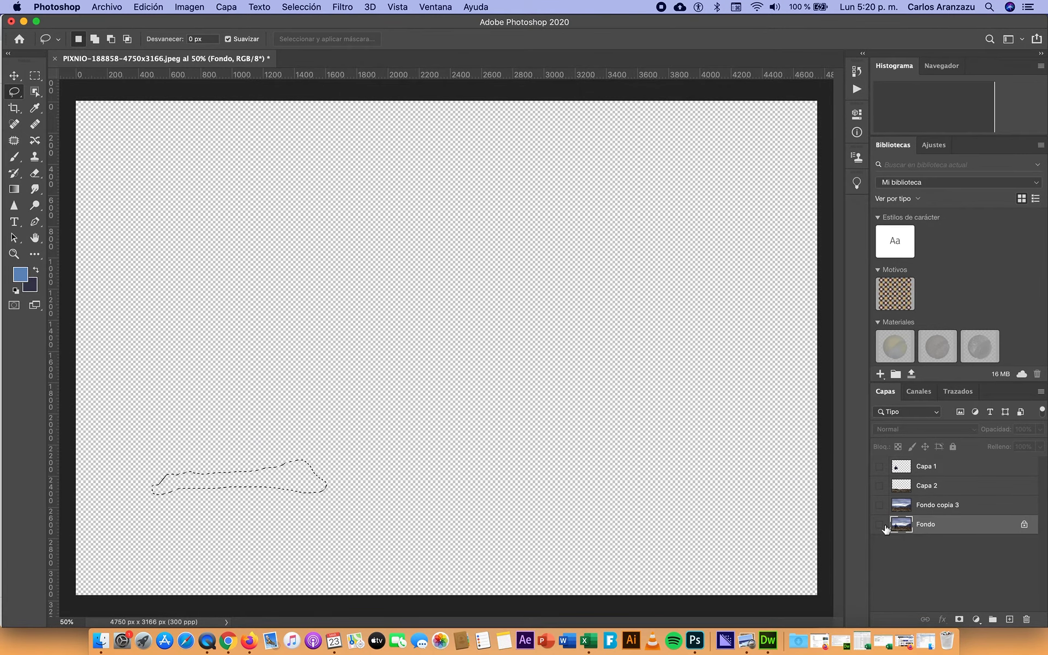
click(879, 524)
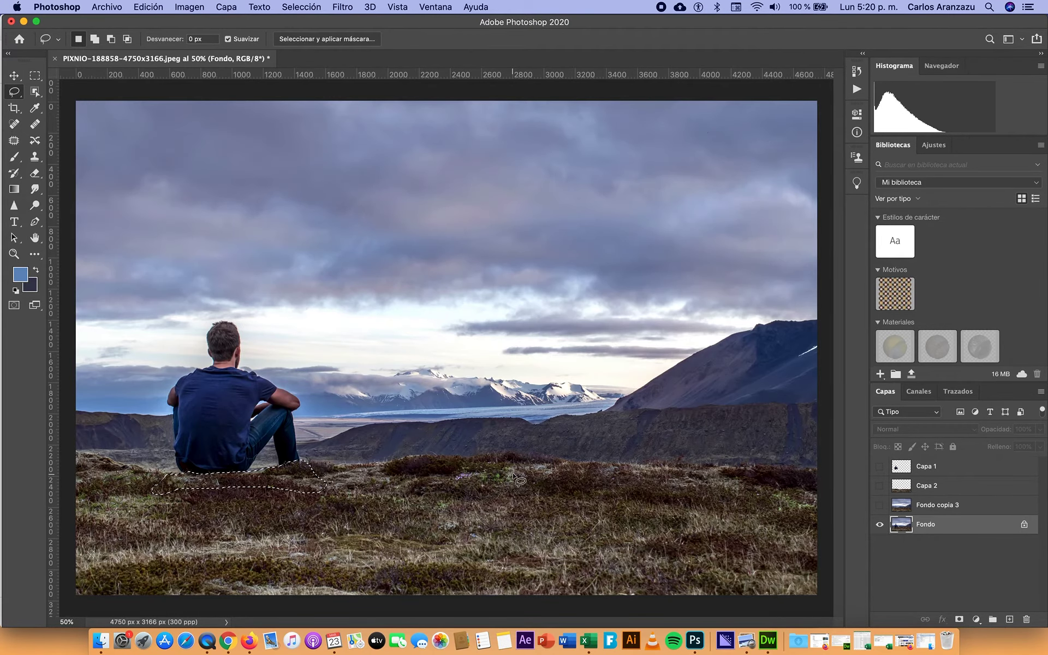
click(326, 42)
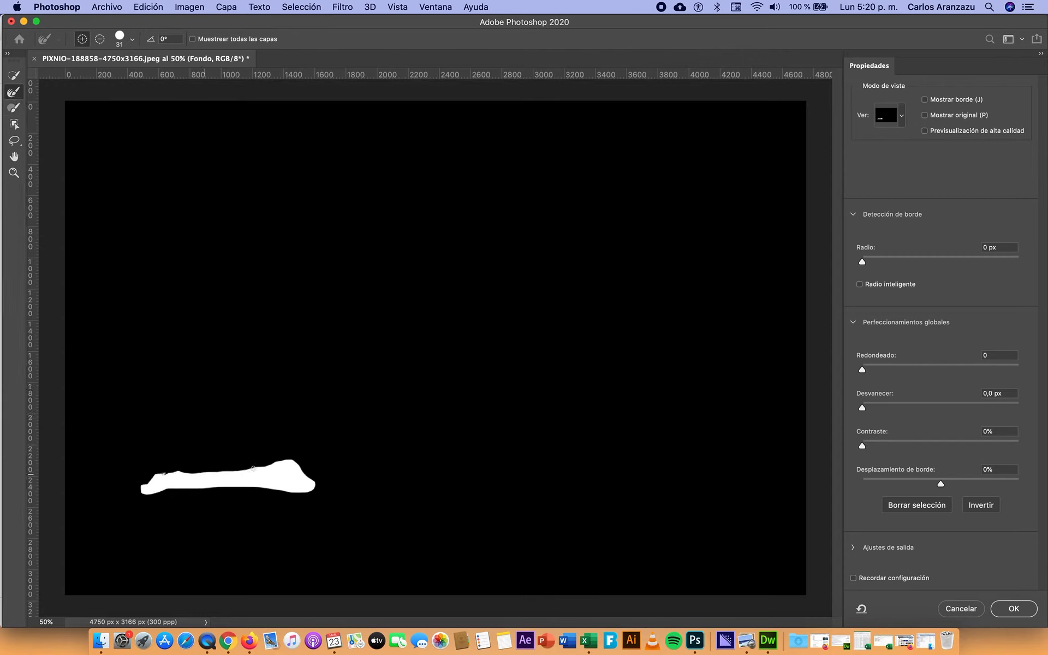
Refine the top edge and both ends of the strip with the Refine Edge Brush and confirm.
drag(309, 475, 207, 486)
drag(316, 482, 144, 482)
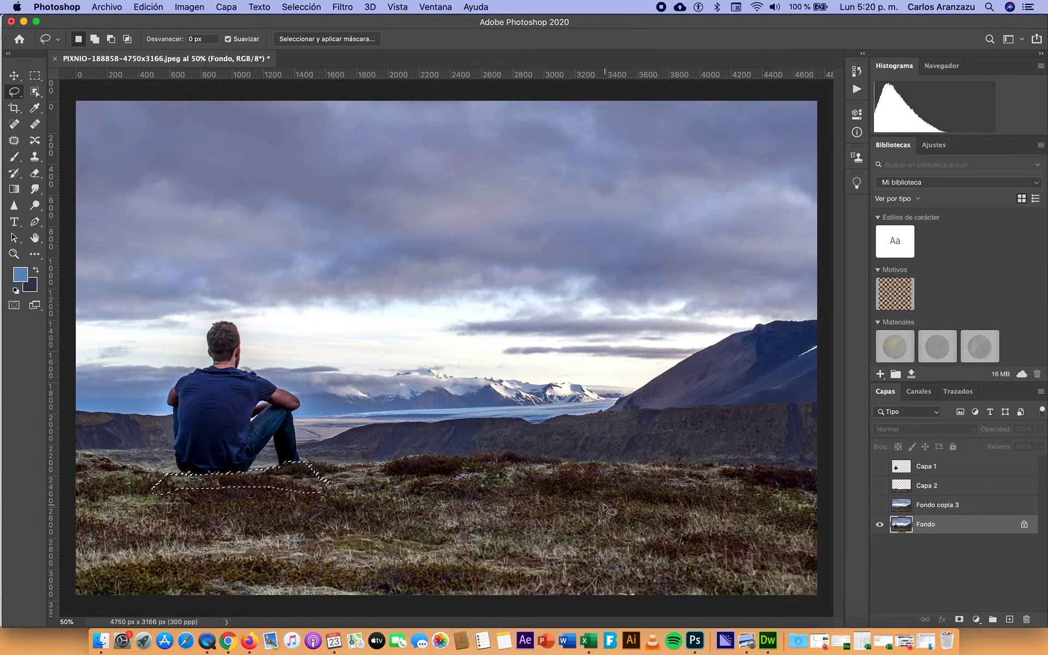
Copy the refined patch from Fondo and paste it as new layer Capa 3 above Capa 2.
click(148, 6)
click(159, 100)
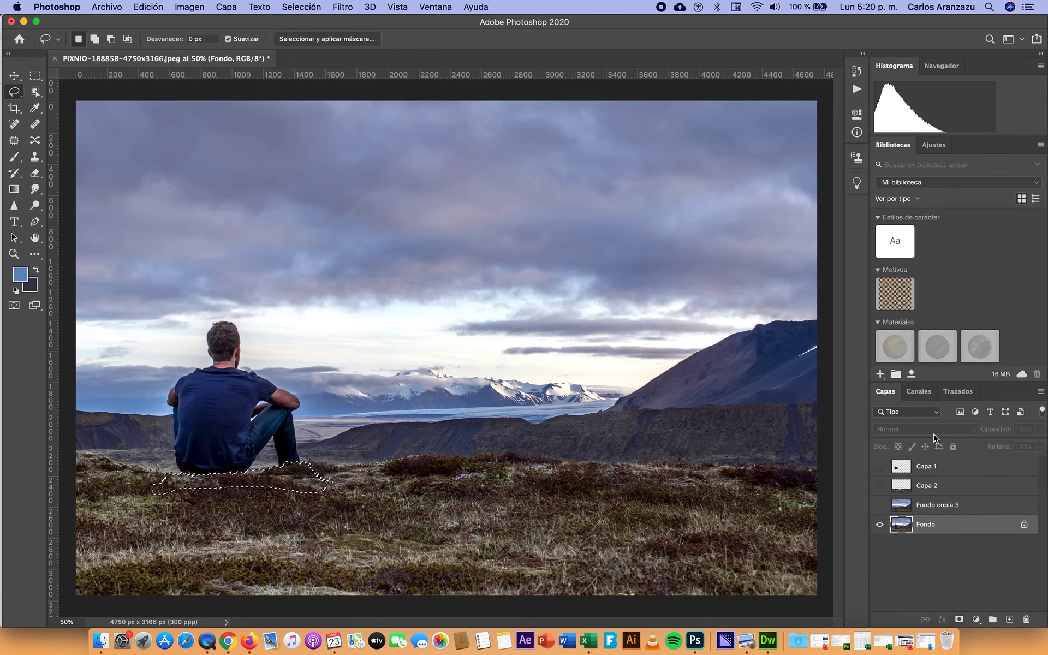
click(906, 485)
click(878, 485)
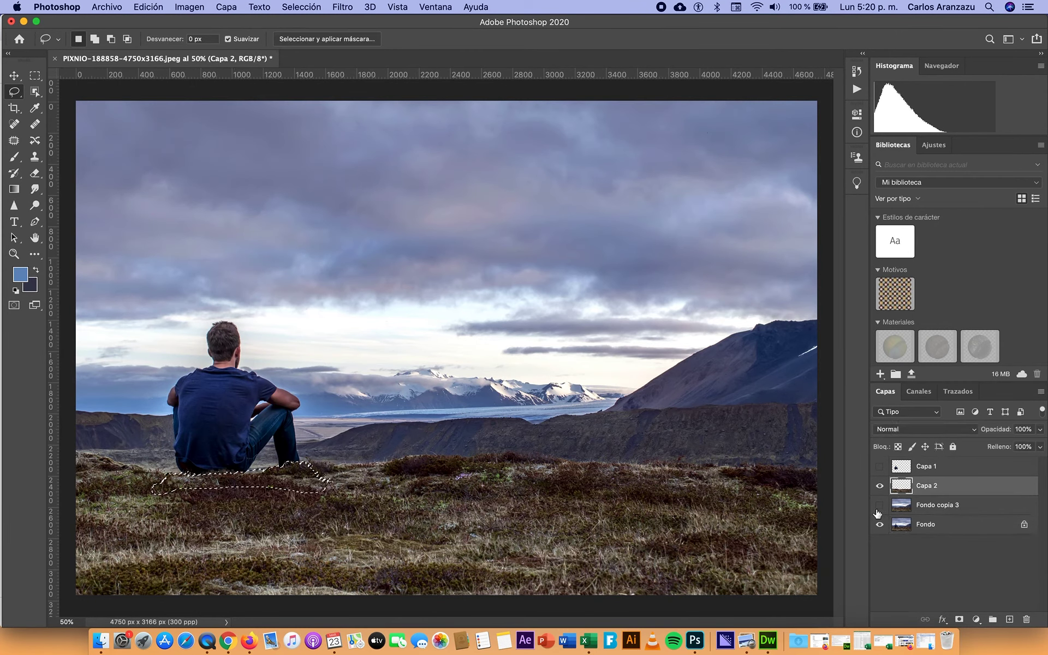
click(879, 524)
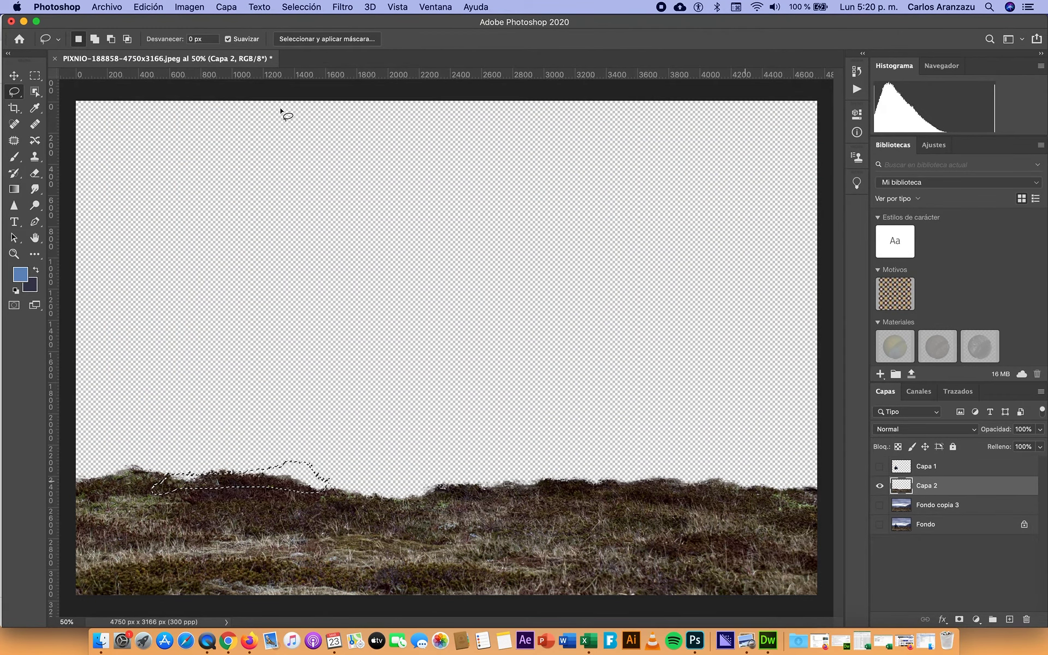
click(148, 7)
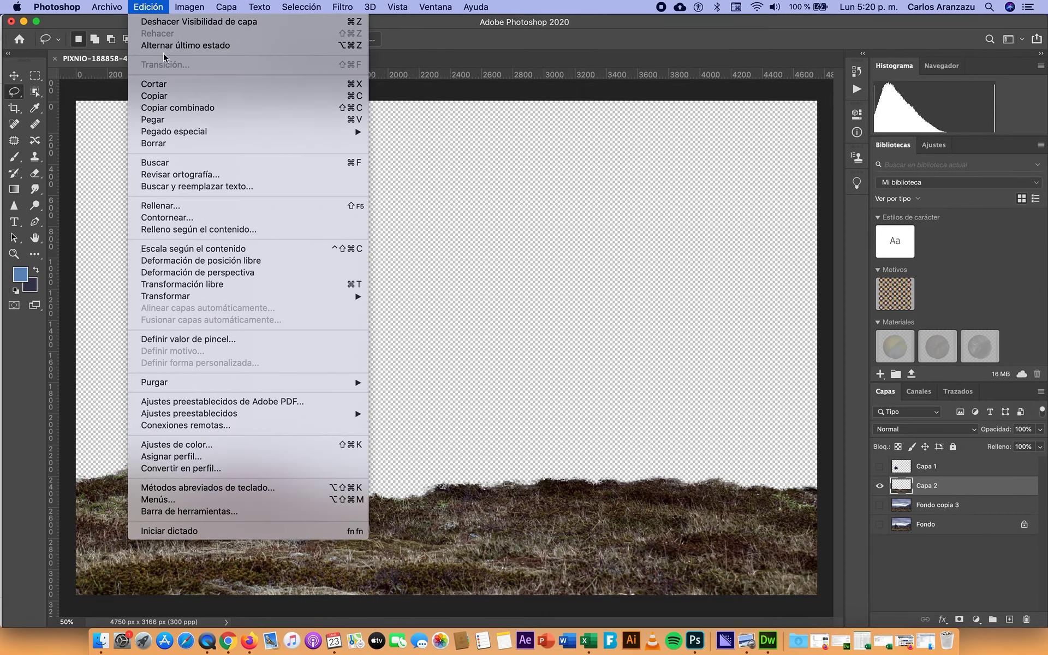
click(181, 120)
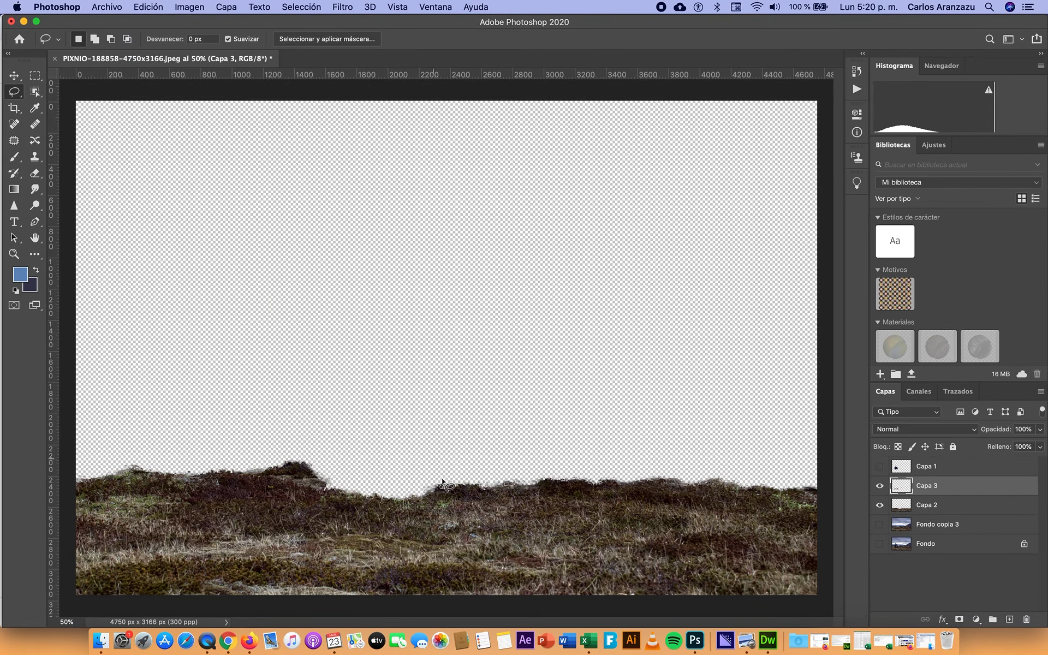
Select Capa 3 and Capa 2 together and bring up the Layers panel menu.
click(879, 467)
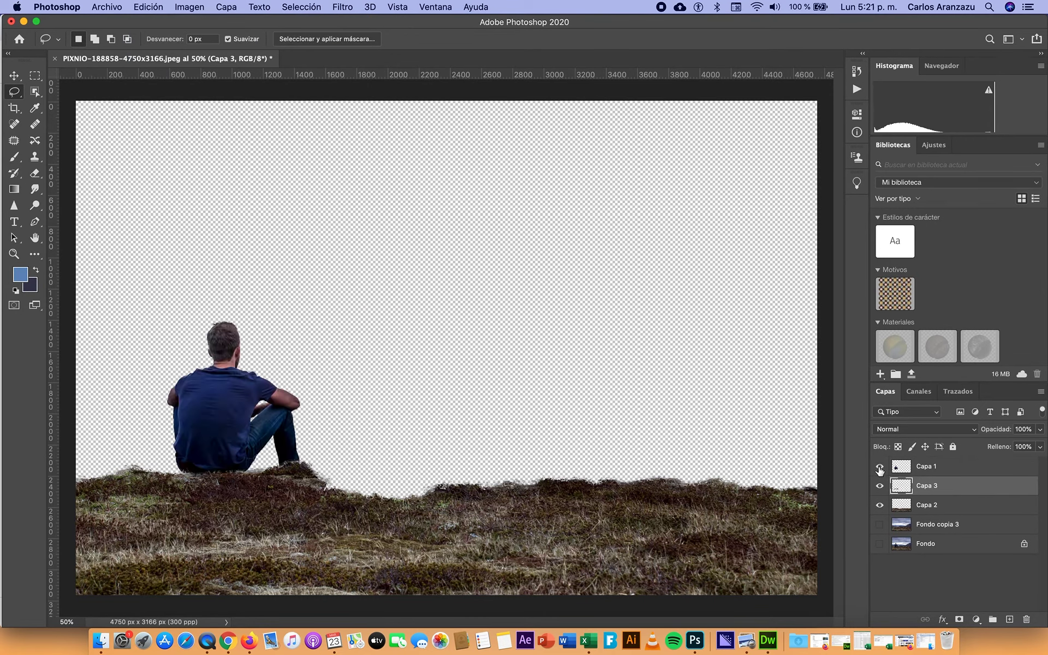
click(878, 467)
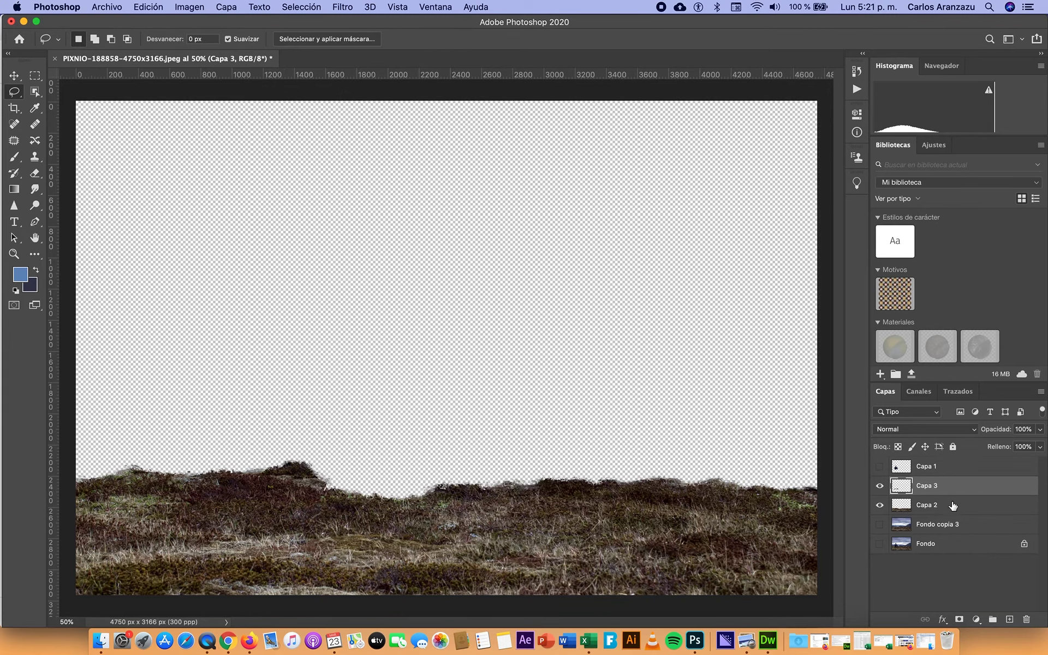
shift+click(929, 505)
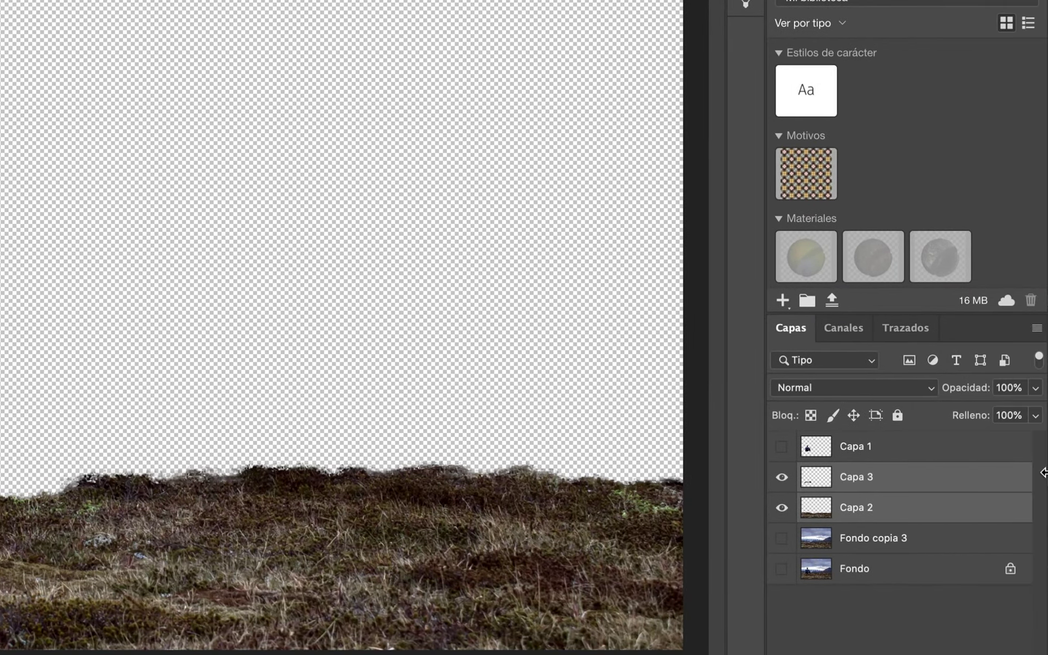
click(1037, 328)
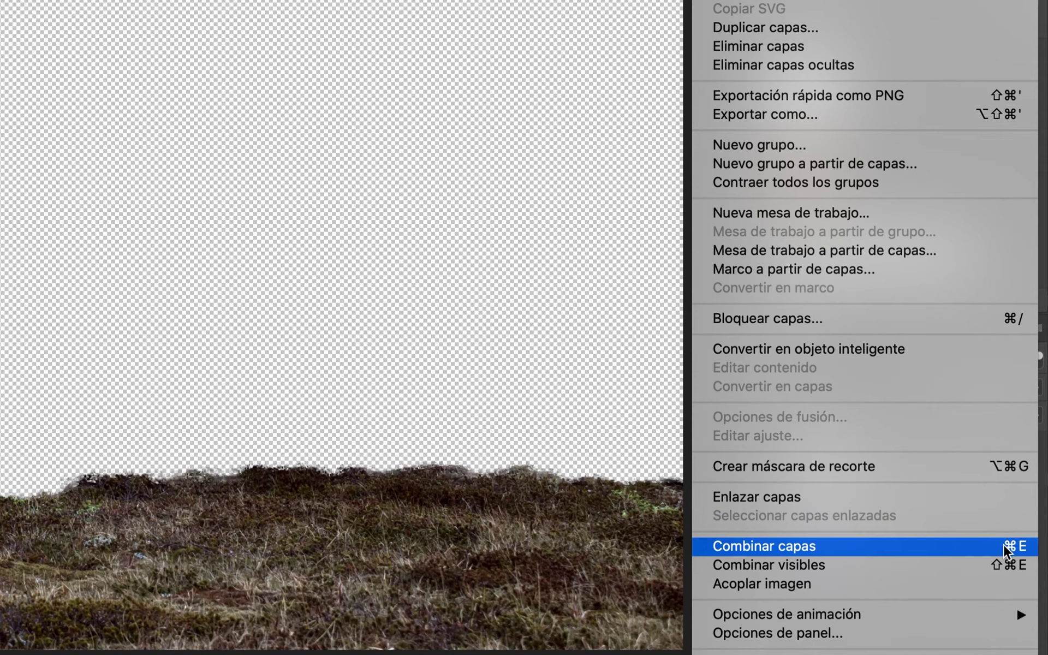
Merge Capa 2 into Capa 3, hide Capa 3, and show Fondo copia 3 as the active layer.
click(807, 548)
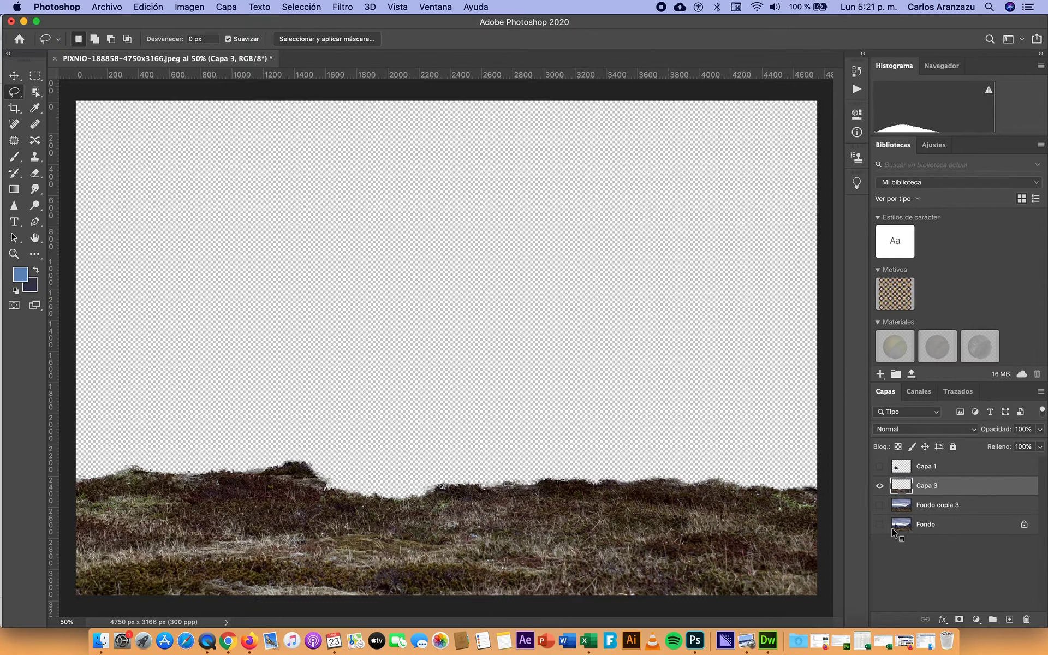
click(880, 468)
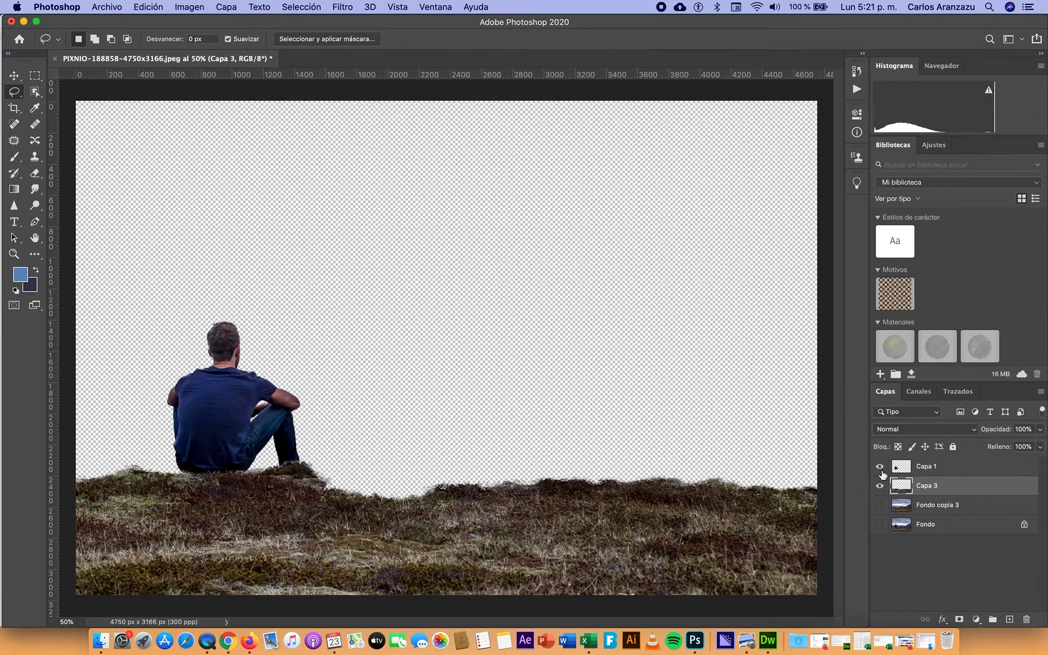
click(880, 468)
click(881, 486)
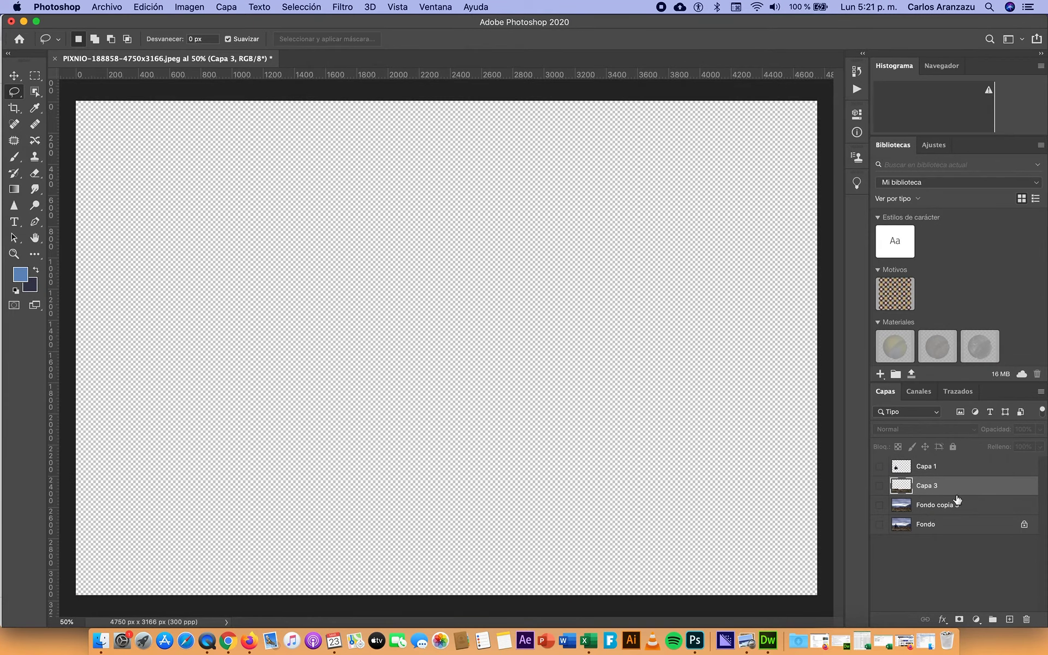
click(907, 508)
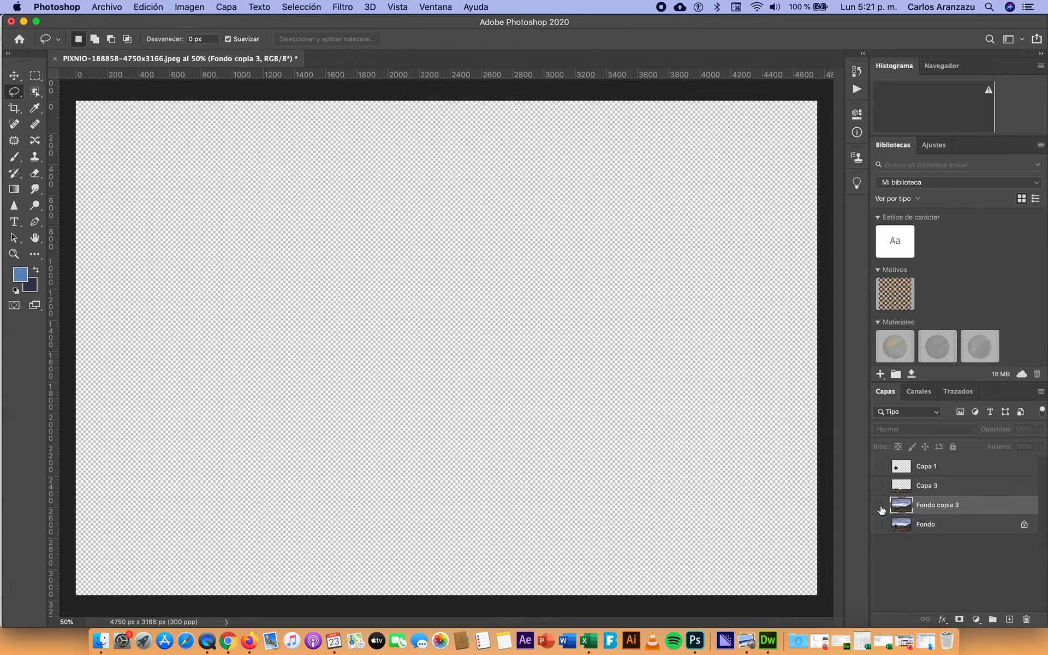
click(879, 506)
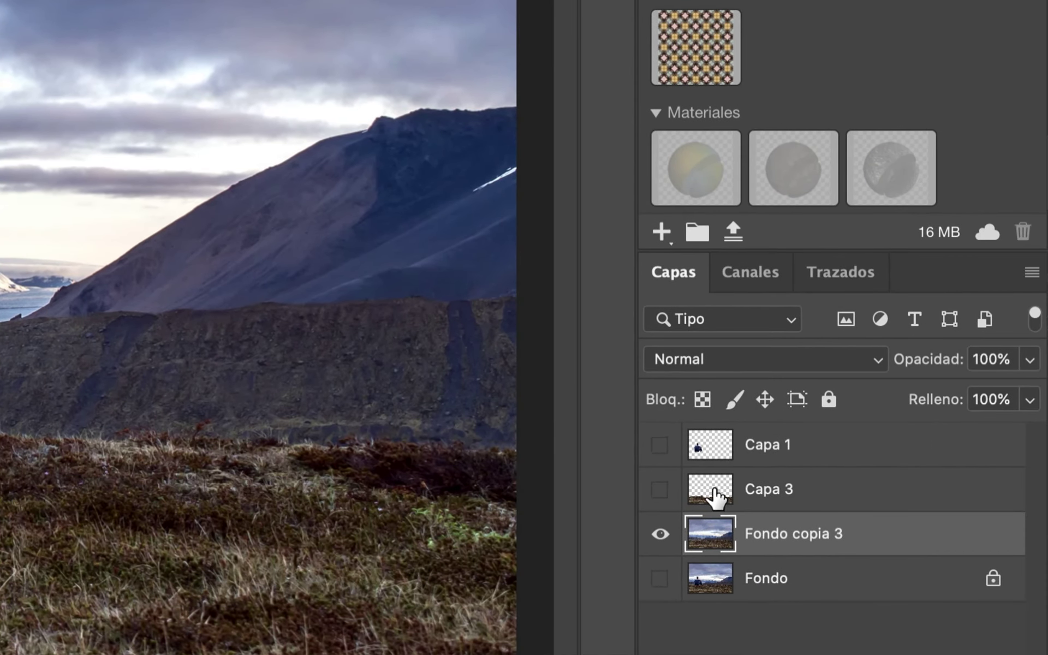
Load Capa 3's grass shape as a selection and expand it by 25 pixels.
drag(714, 488, 726, 489)
drag(709, 497, 710, 498)
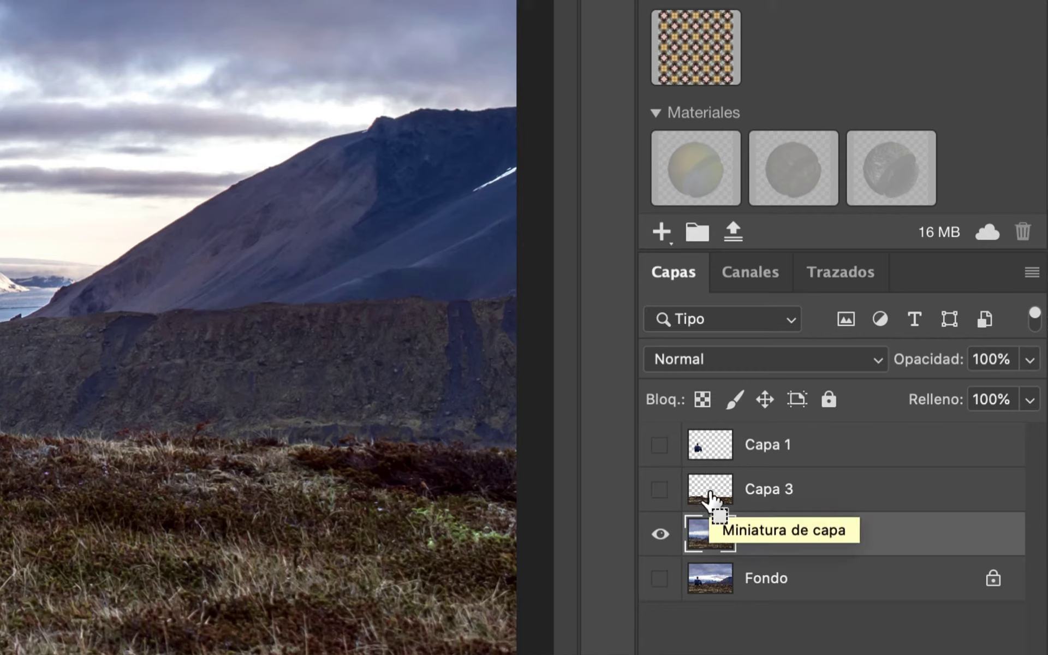
ctrl+click(709, 492)
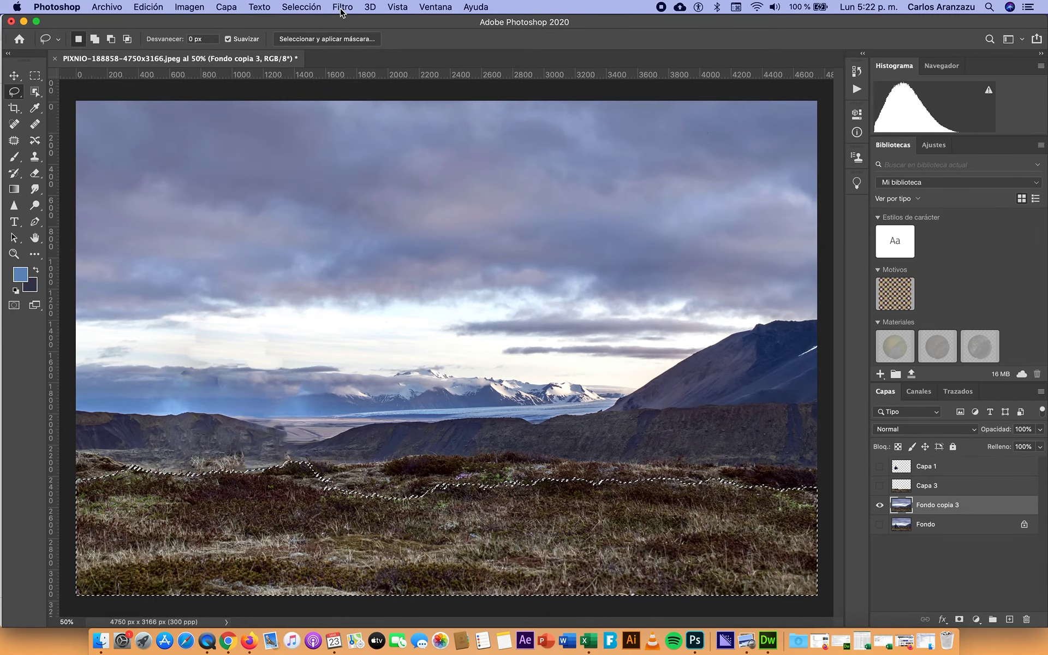
click(301, 7)
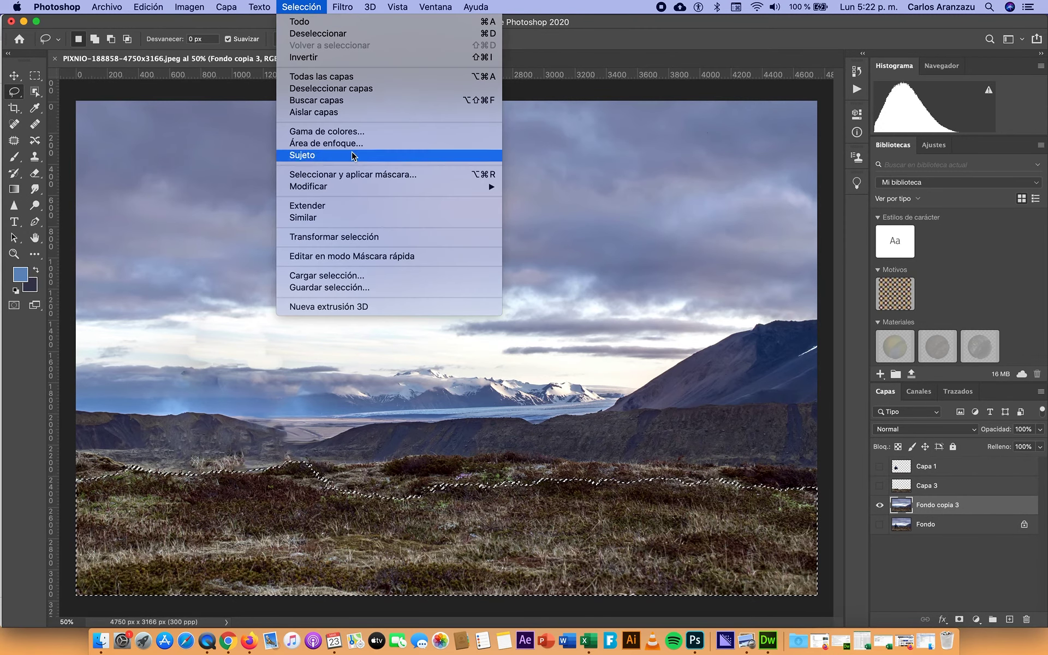
click(608, 233)
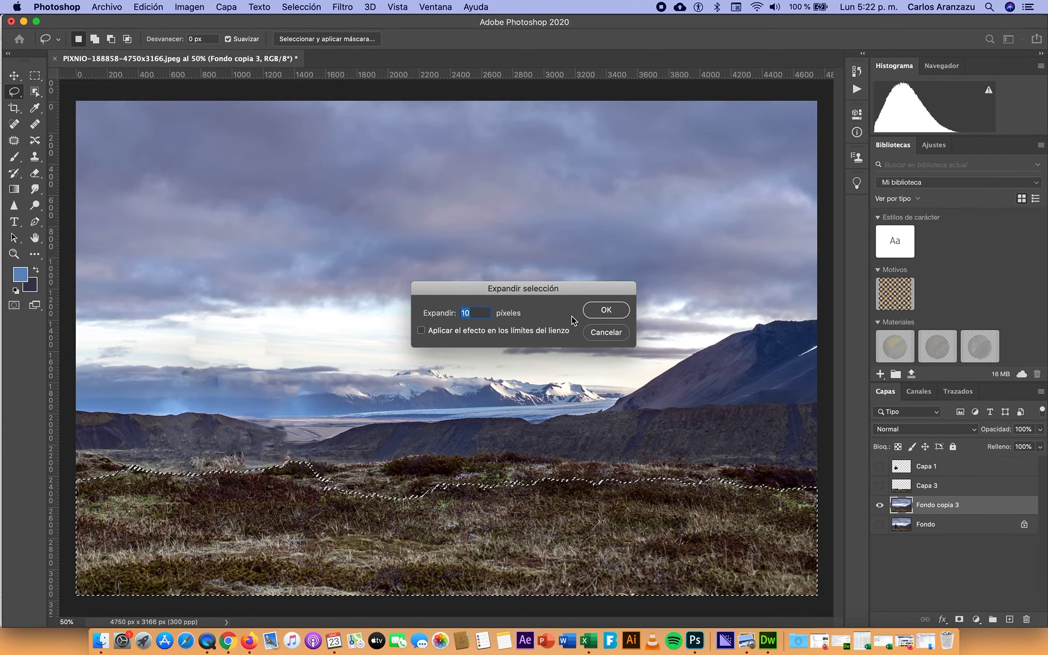
text(25)
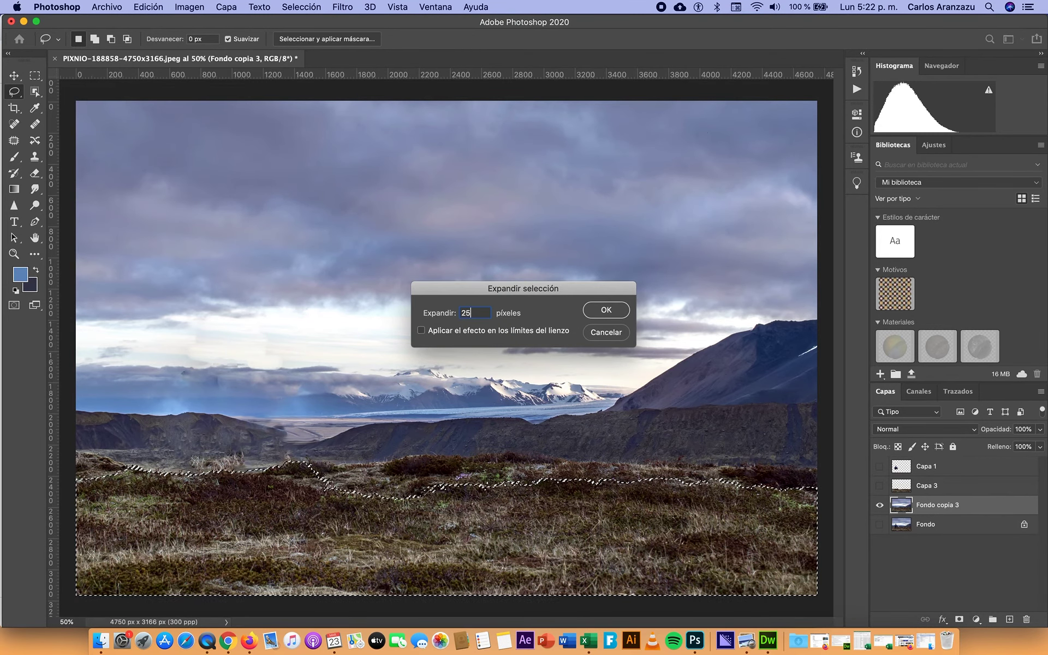
key(Return)
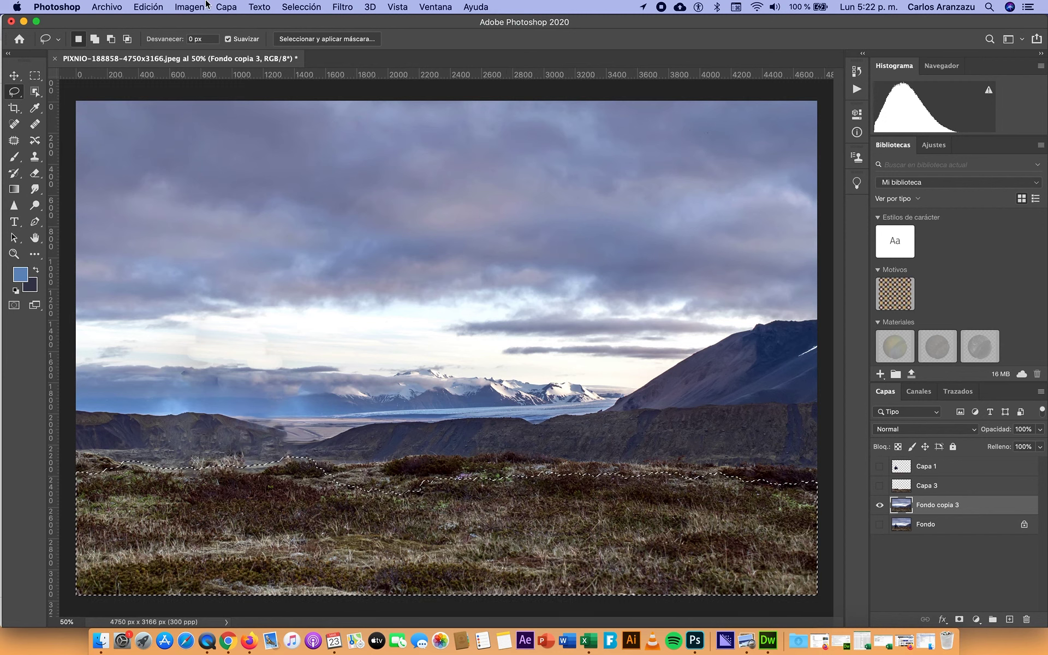
click(148, 7)
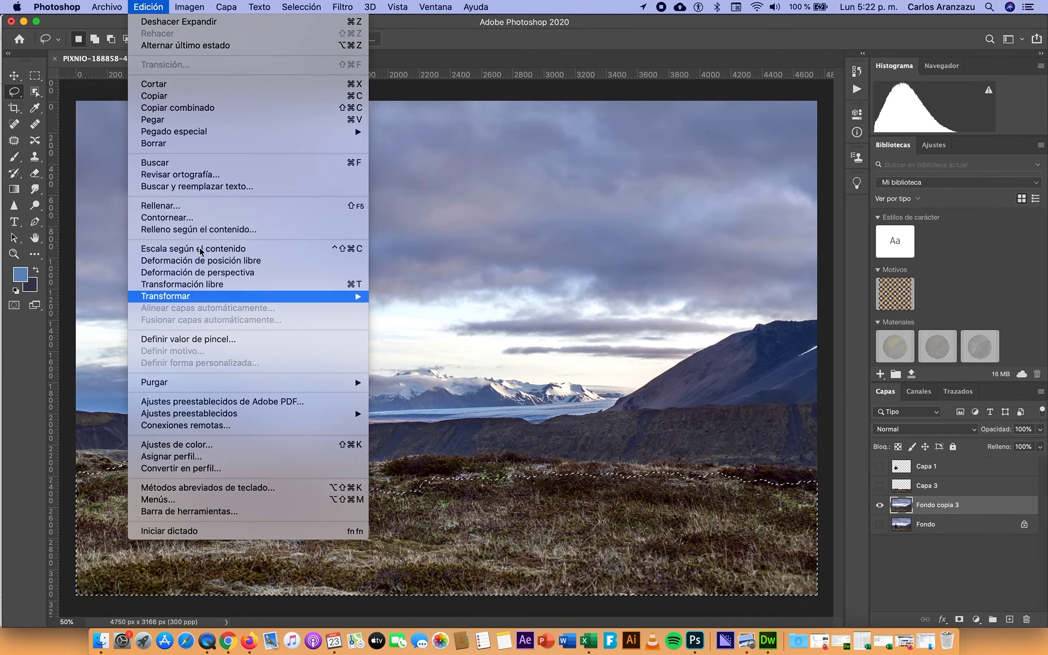
Content-Aware Fill the selection onto a new layer, excluding the dome and strips above the grass from sampling.
click(203, 229)
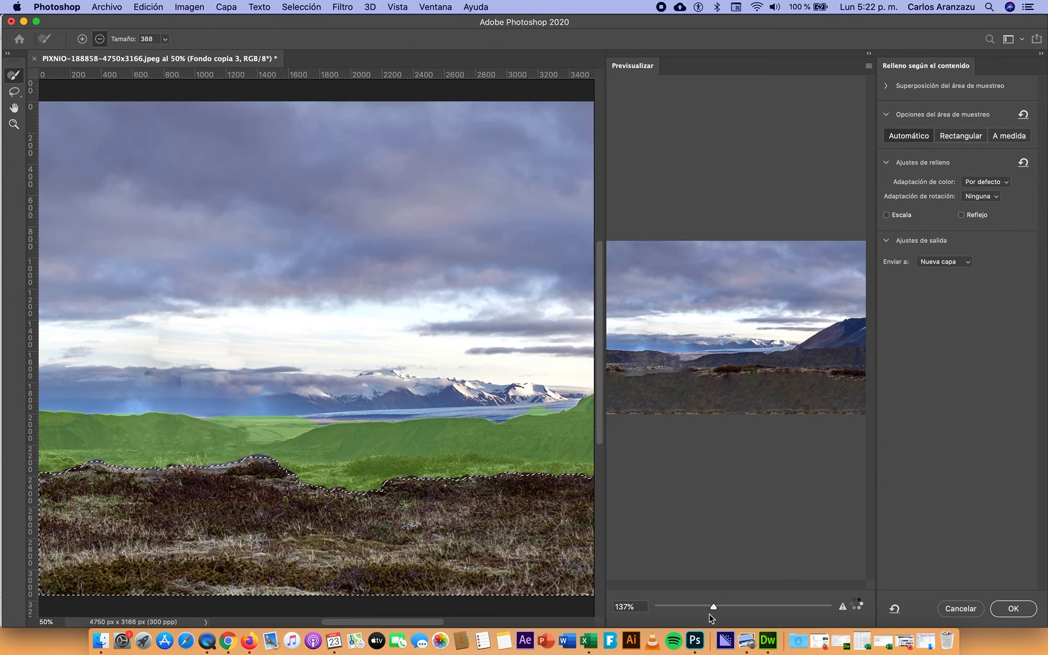
mouse_move(713, 606)
mouse_down()
mouse_move(762, 610)
mouse_move(742, 607)
mouse_up()
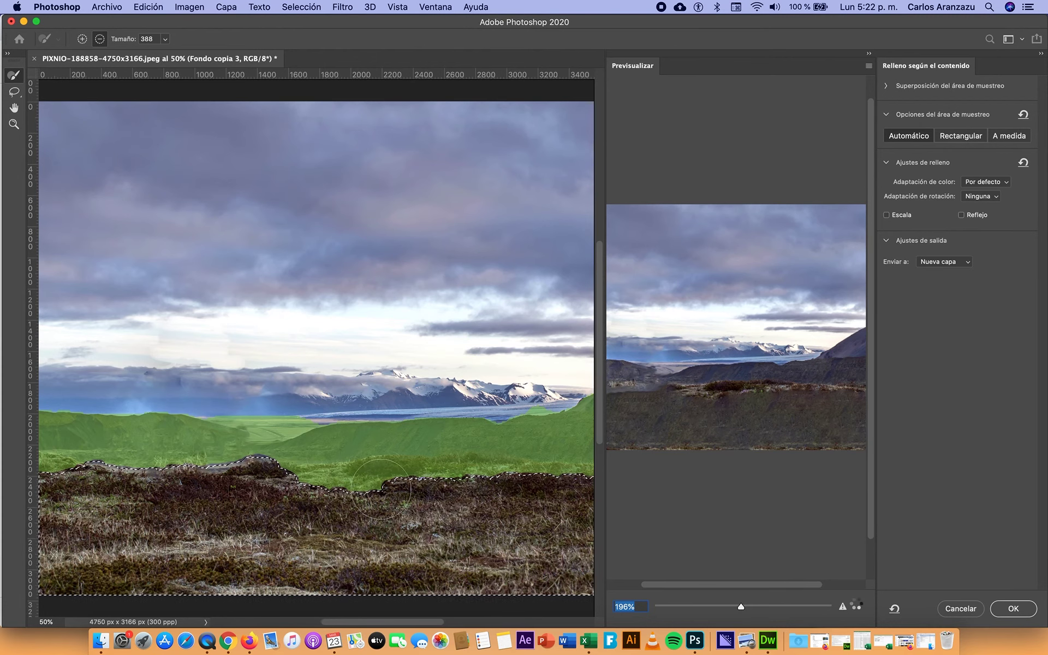
click(308, 483)
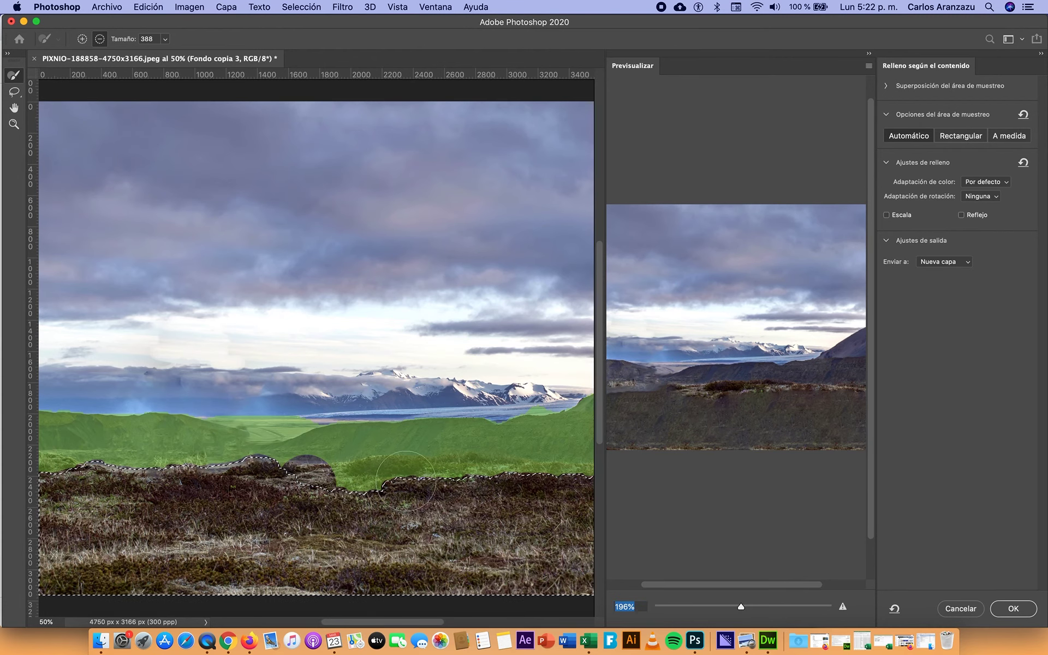
drag(406, 481, 606, 490)
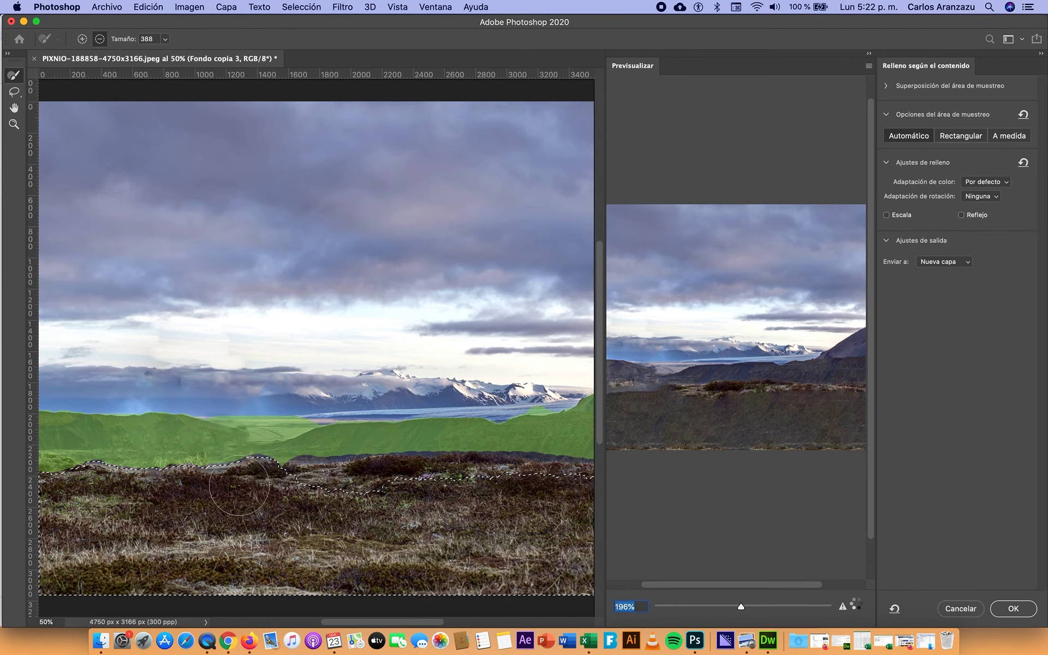
drag(239, 485, 55, 475)
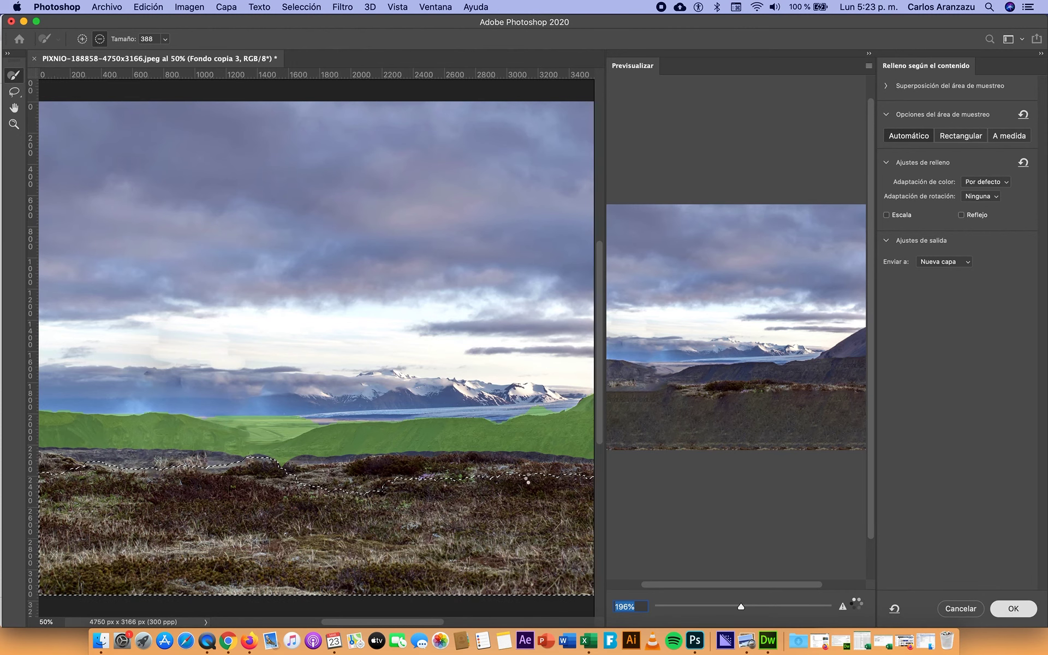
click(1013, 609)
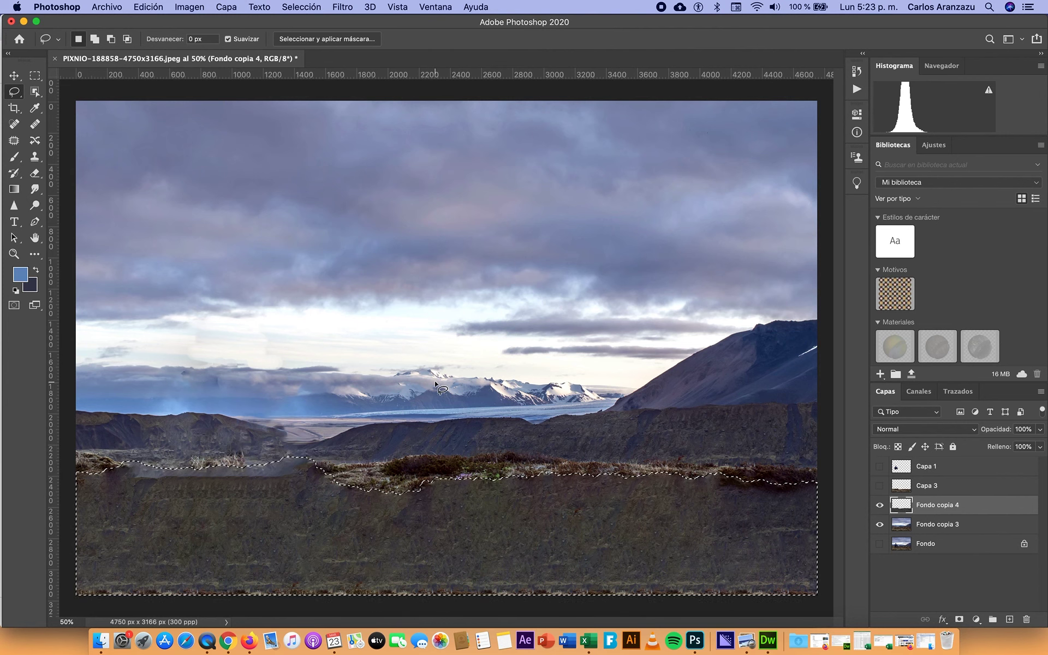
Deselect, then compare Capa 3, Fondo copia 3 and Fondo copia 4, leaving all three visible.
key(super+d)
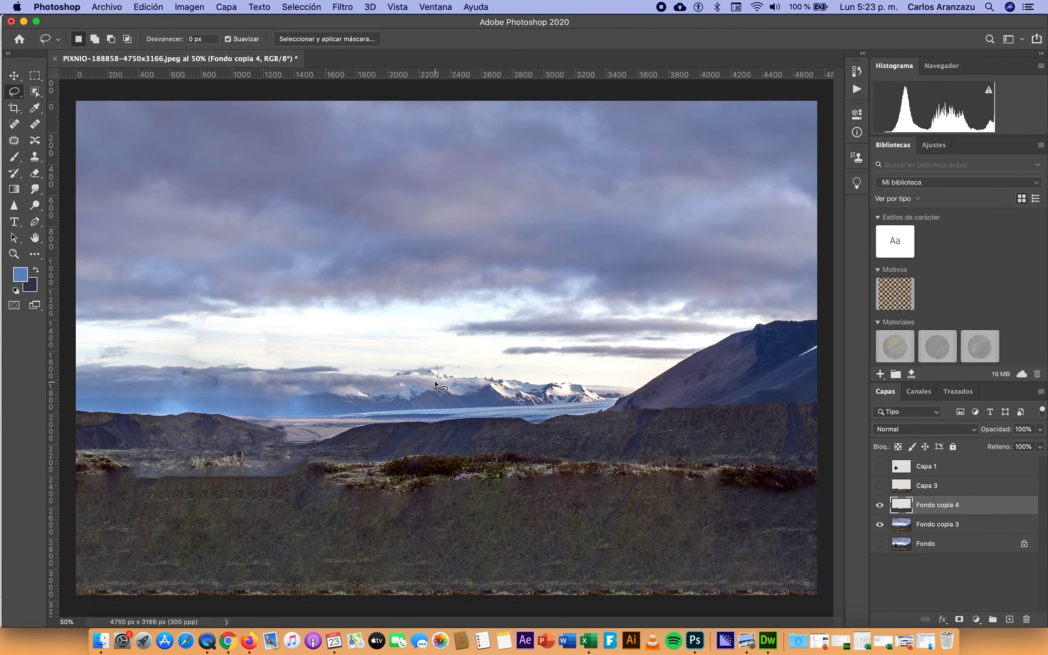
click(879, 485)
click(879, 485)
click(879, 485)
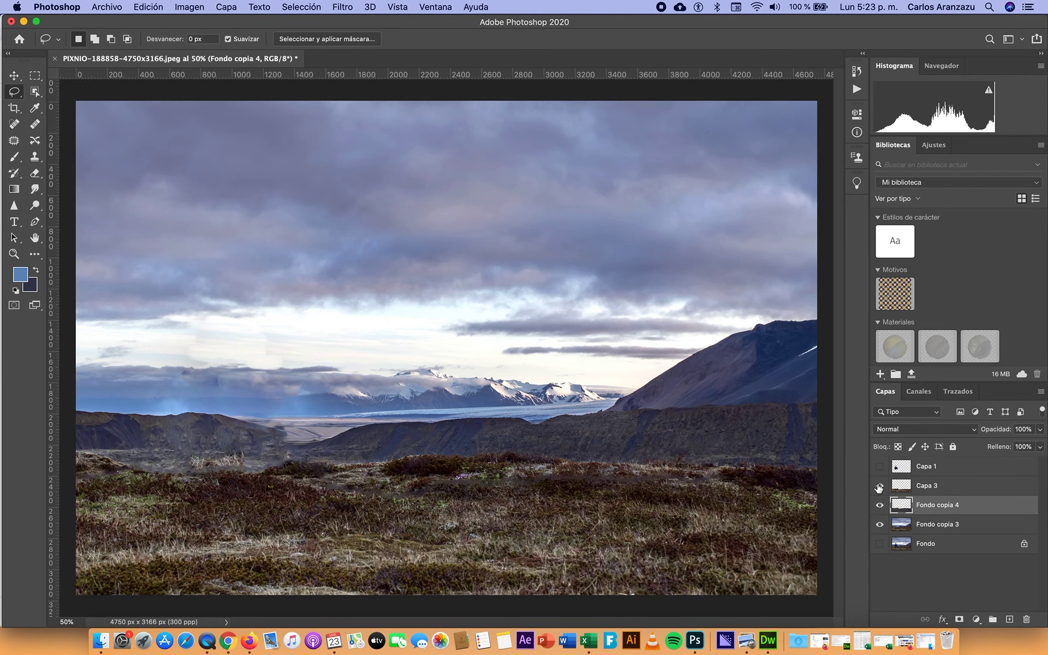
click(880, 527)
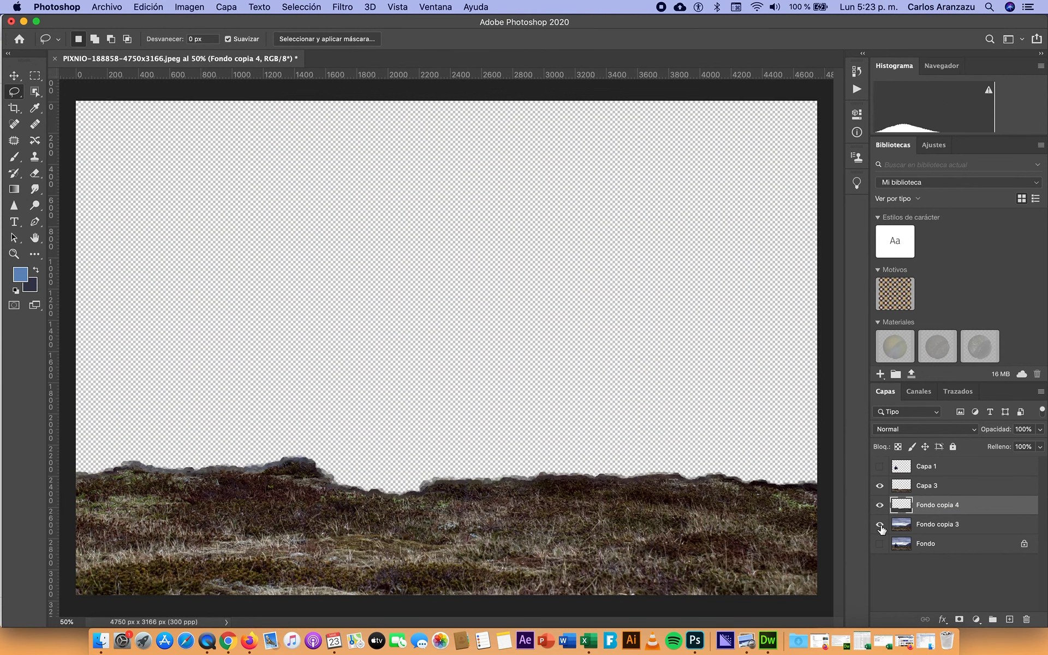
click(880, 524)
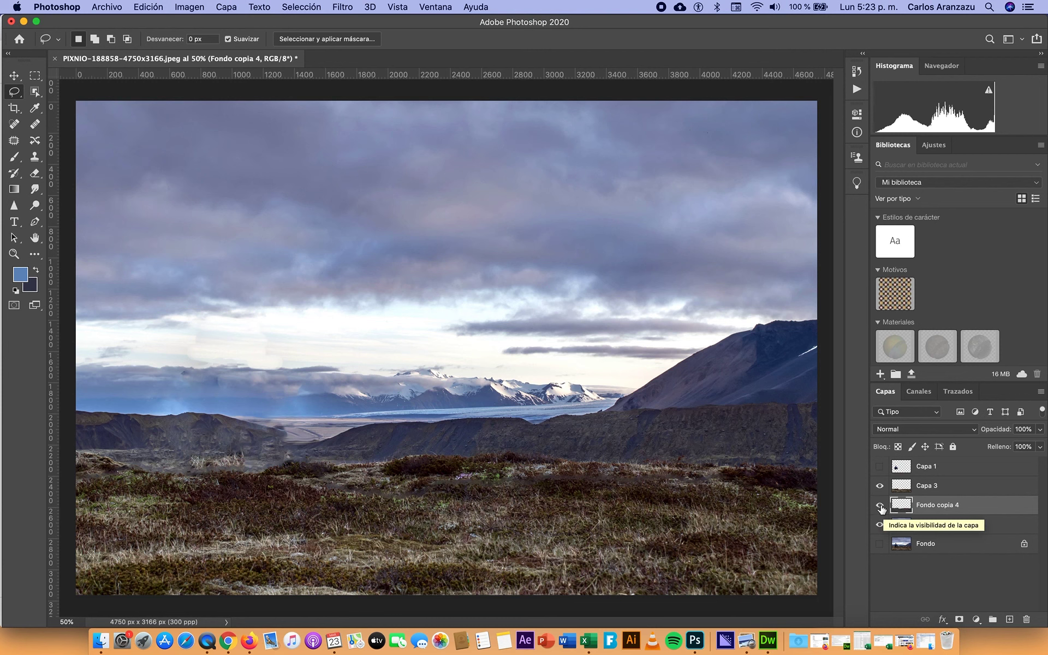
click(880, 505)
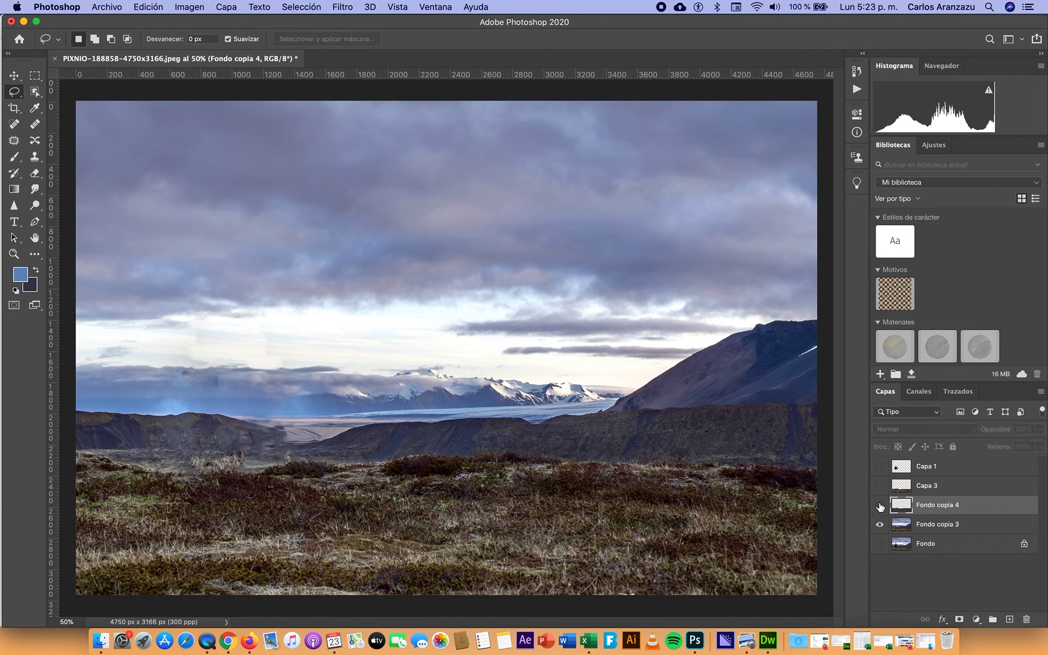
click(880, 505)
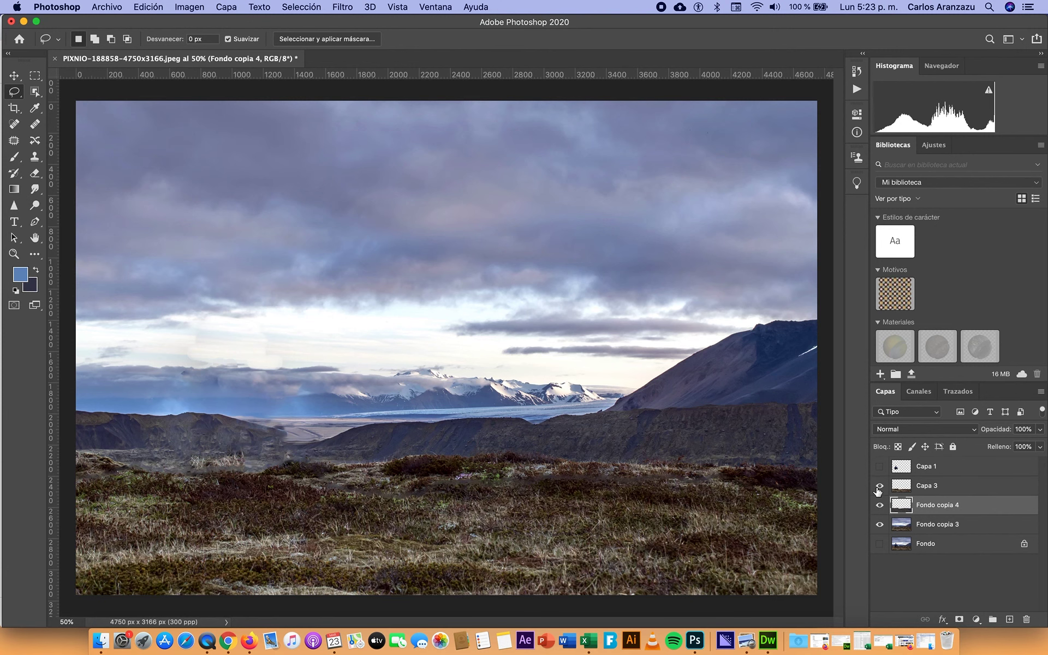